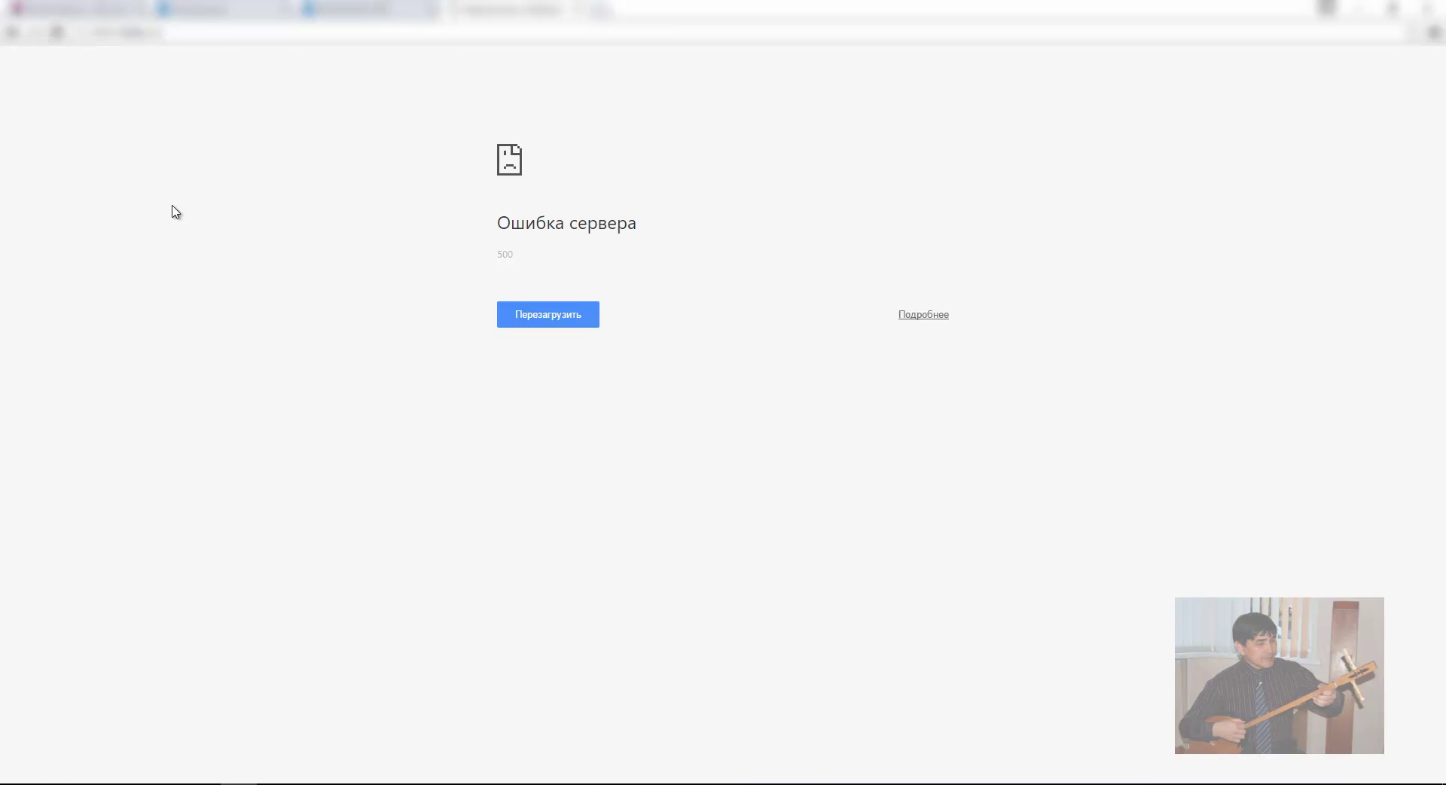
# Step: Load the website's home page and one of its subpages to check whether they open
pyautogui.click(188, 34)
pyautogui.press('Return')
pyautogui.click(180, 33)
pyautogui.press('Return')
pyautogui.write('/')
pyautogui.press('Down')
pyautogui.press('Return')
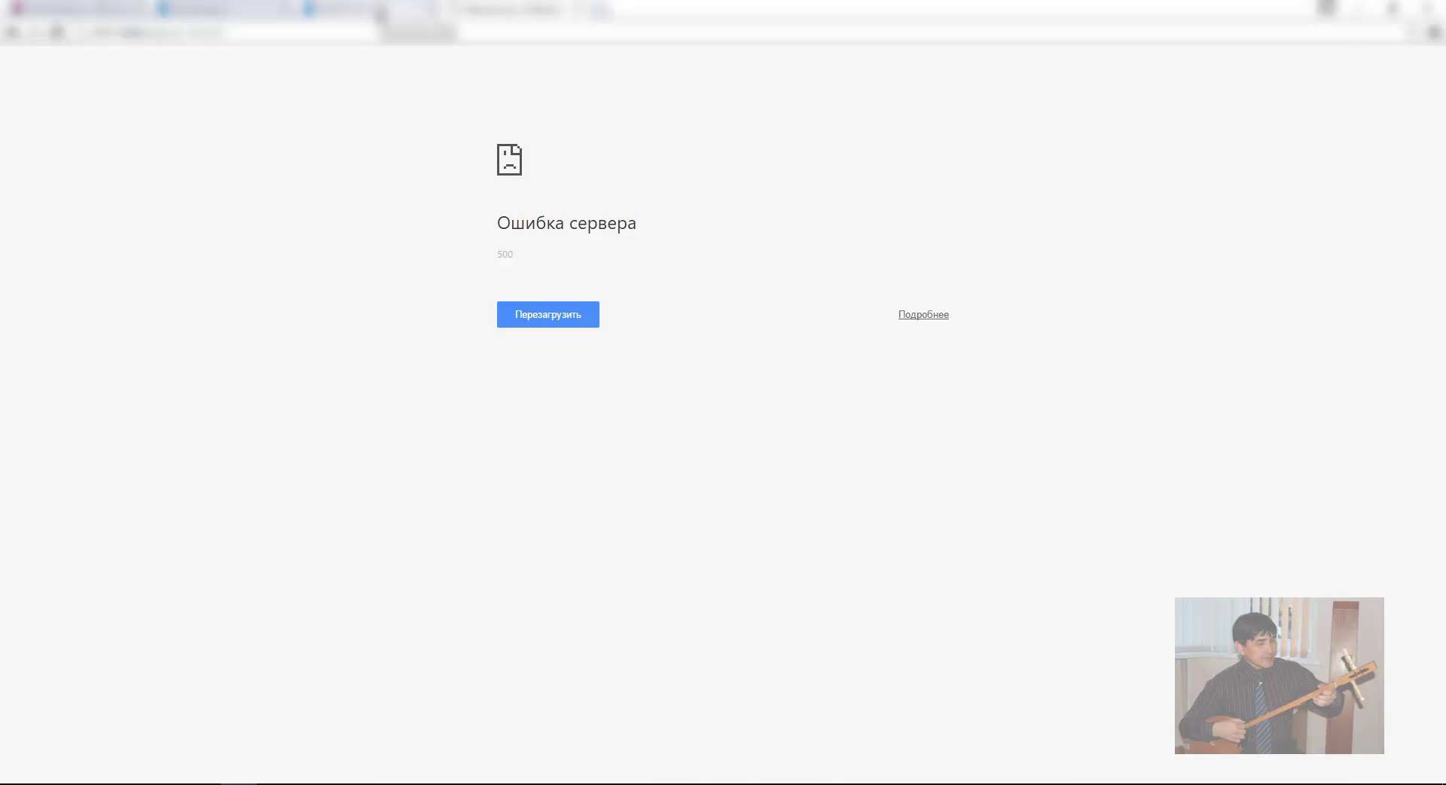
# Step: Switch to ISPmanager and open the root directory of the mini-habar.ru WWW domain
pyautogui.click(380, 11)
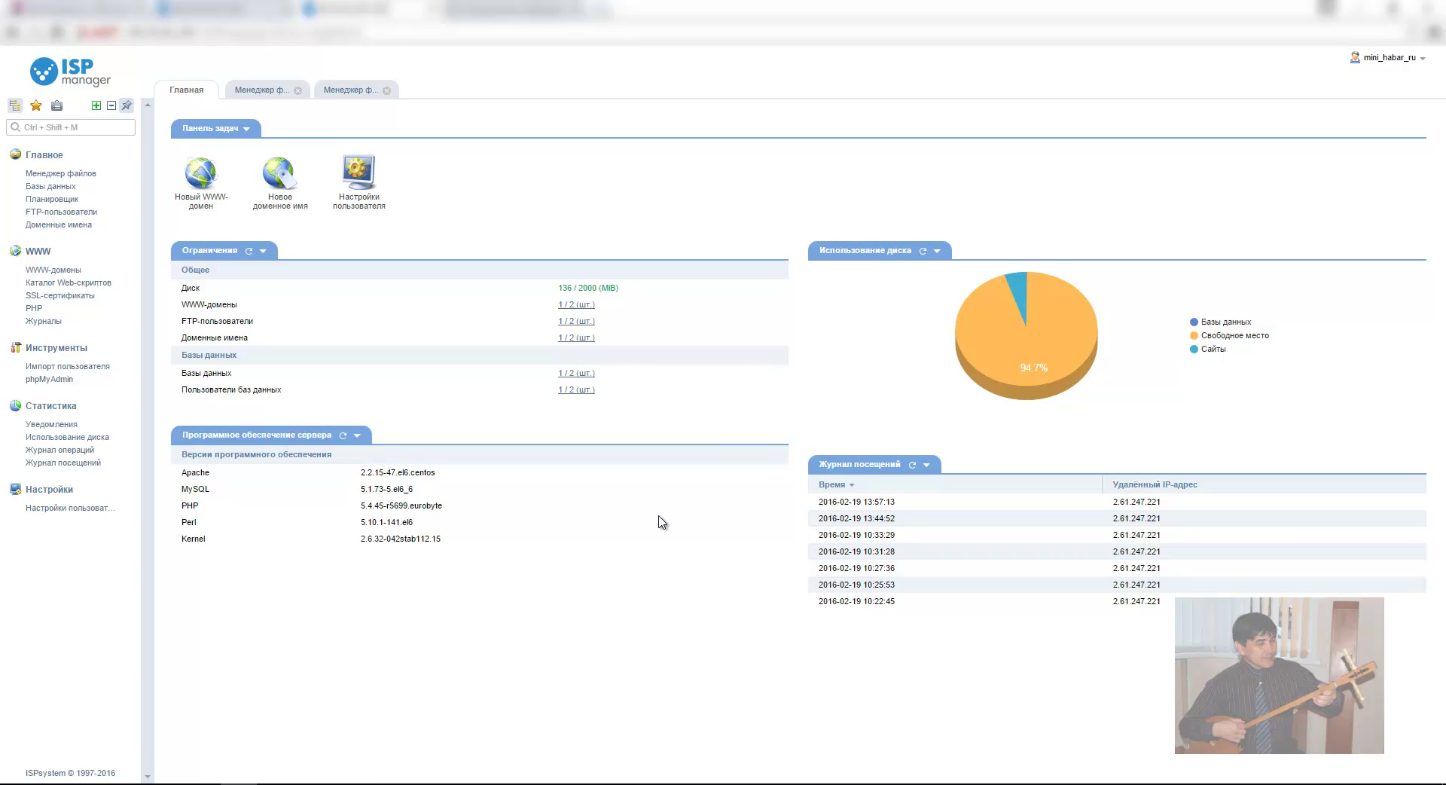
pyautogui.click(72, 270)
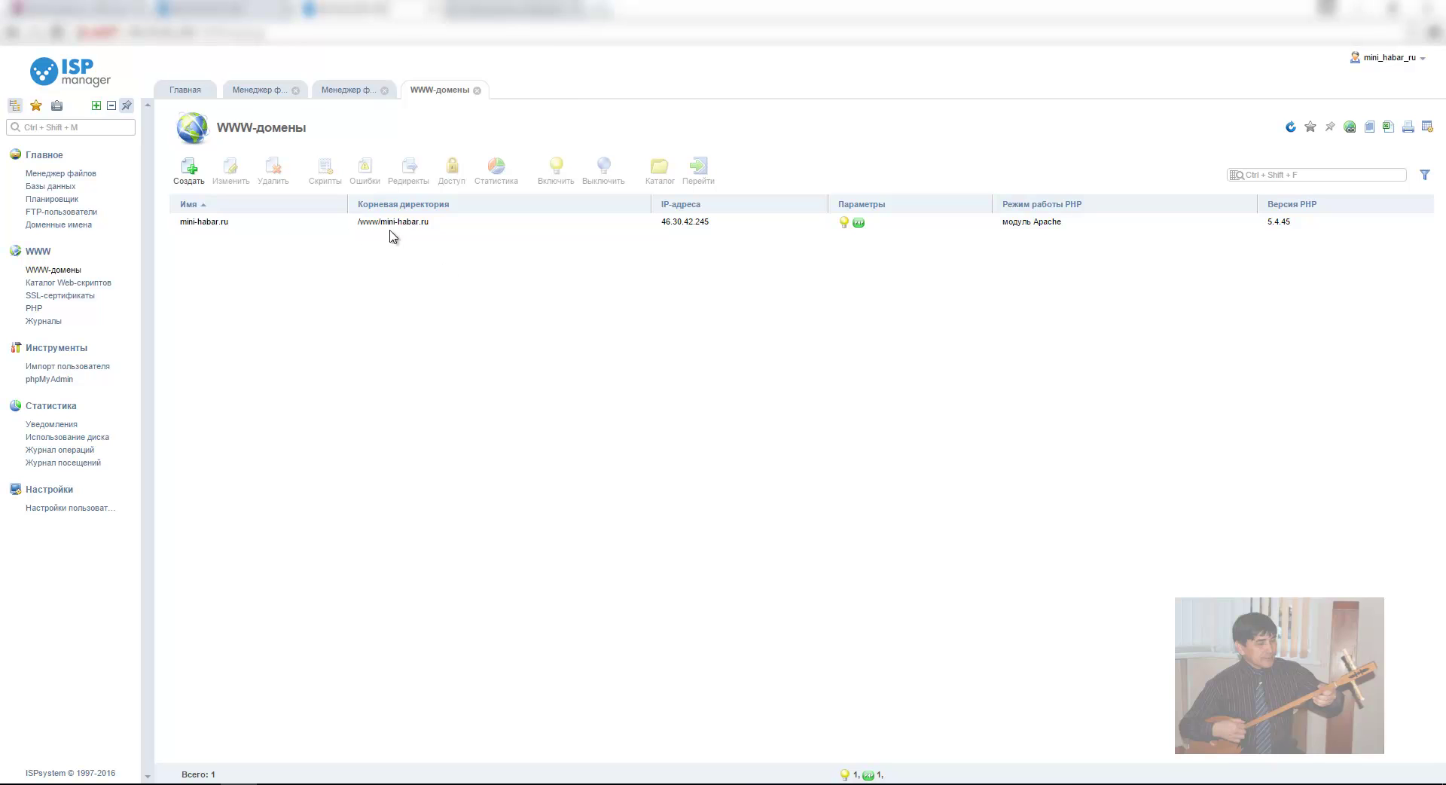
pyautogui.click(418, 223)
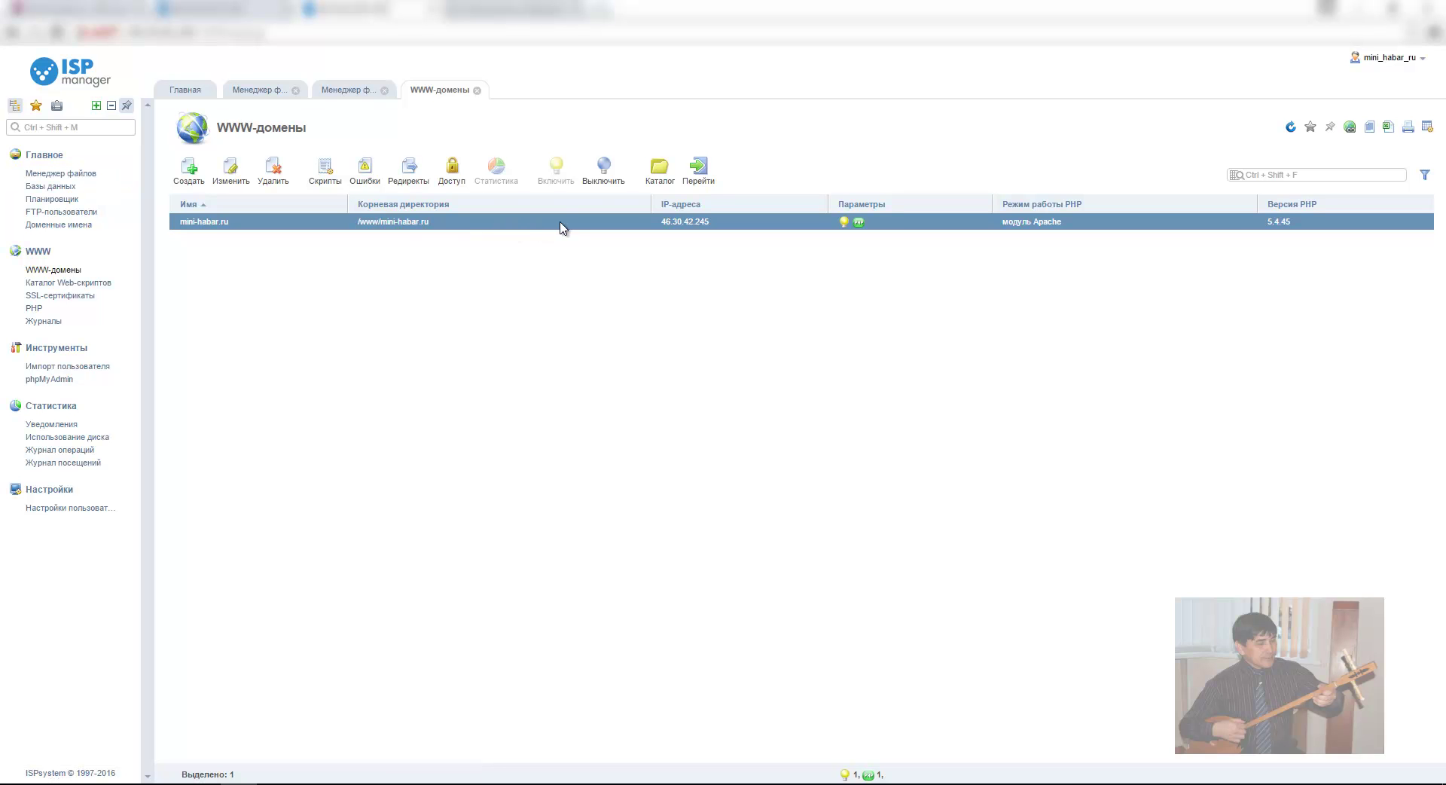
pyautogui.click(664, 173)
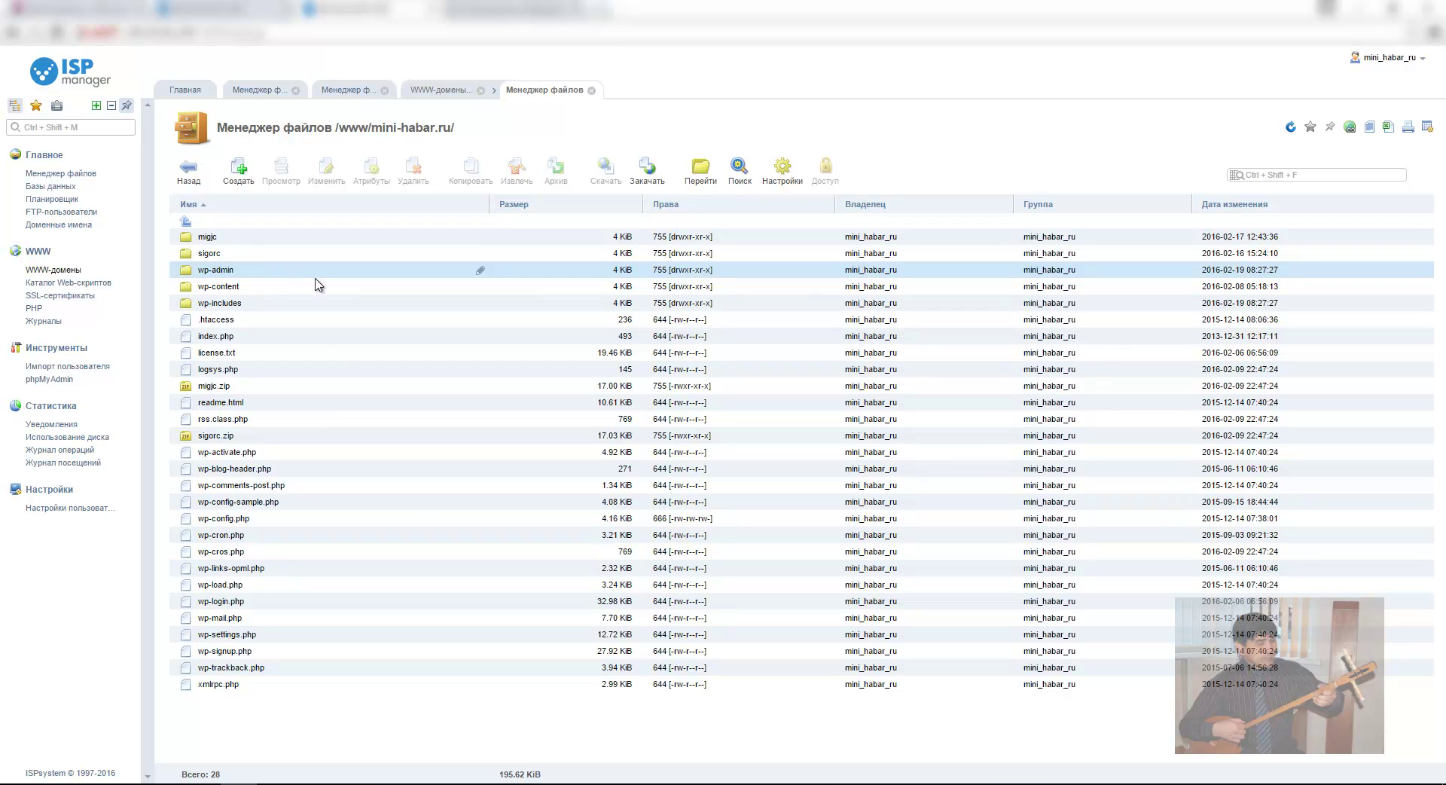
# Step: Examine the contents of the sigorc folder and return to the site's root directory
pyautogui.click(292, 254)
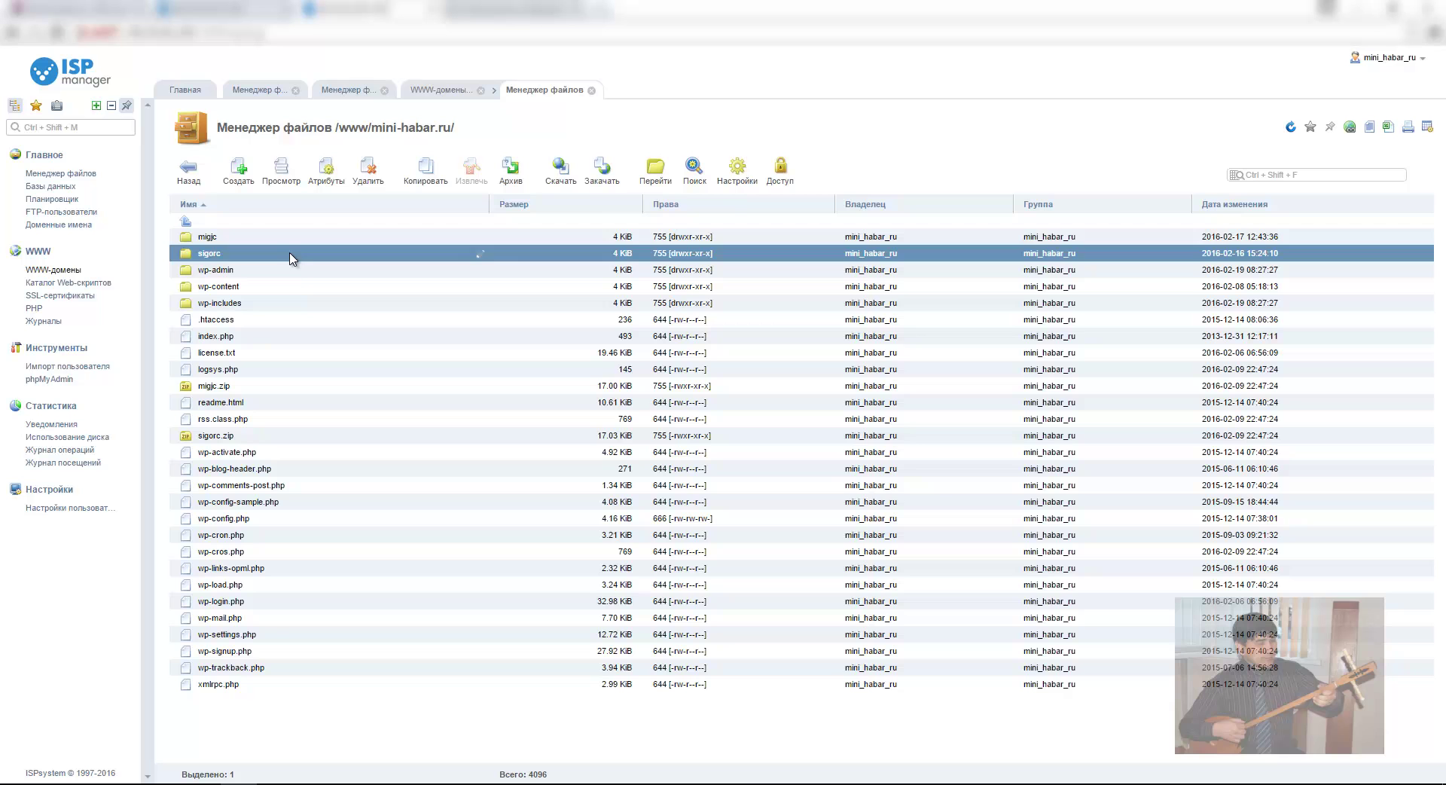
pyautogui.click(288, 181)
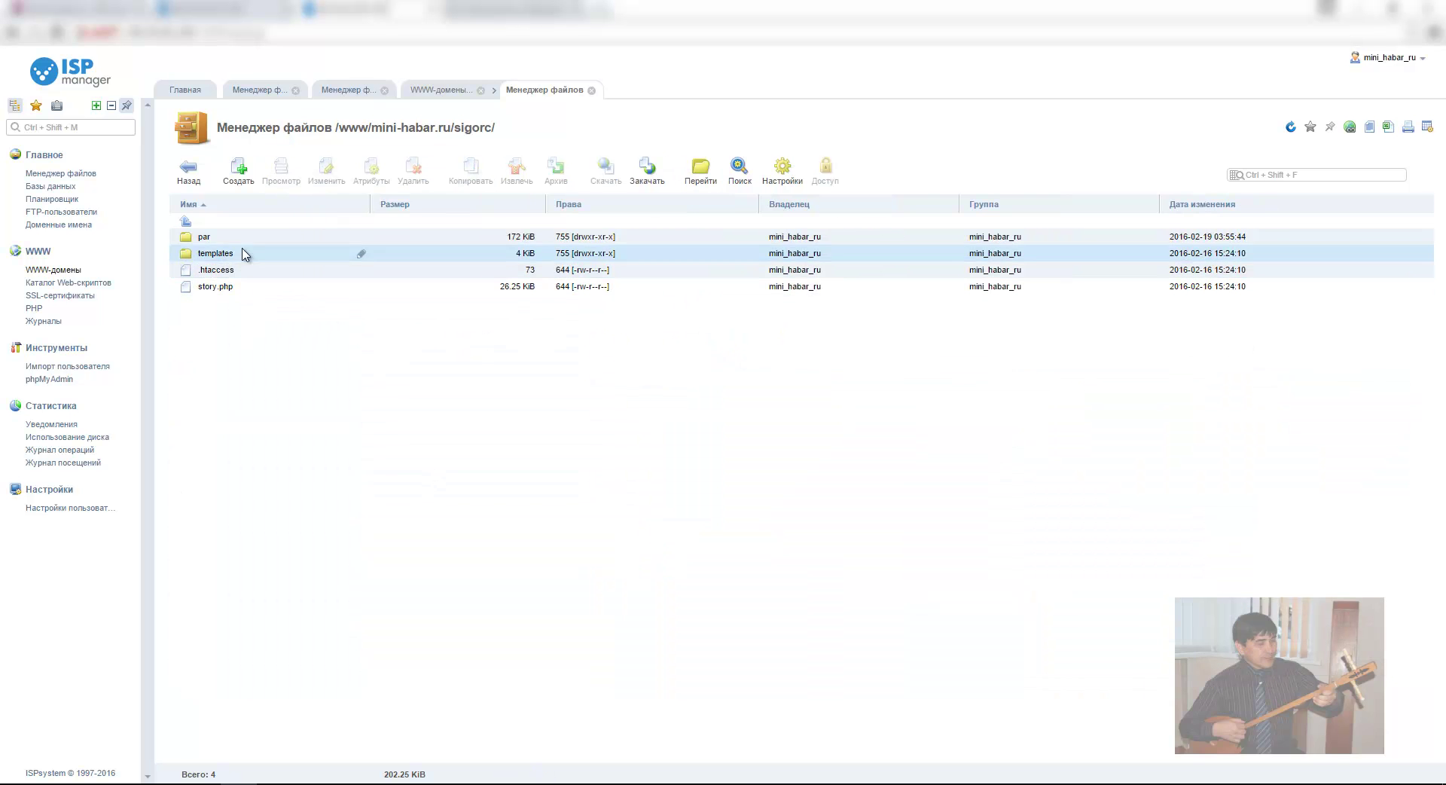
pyautogui.click(190, 177)
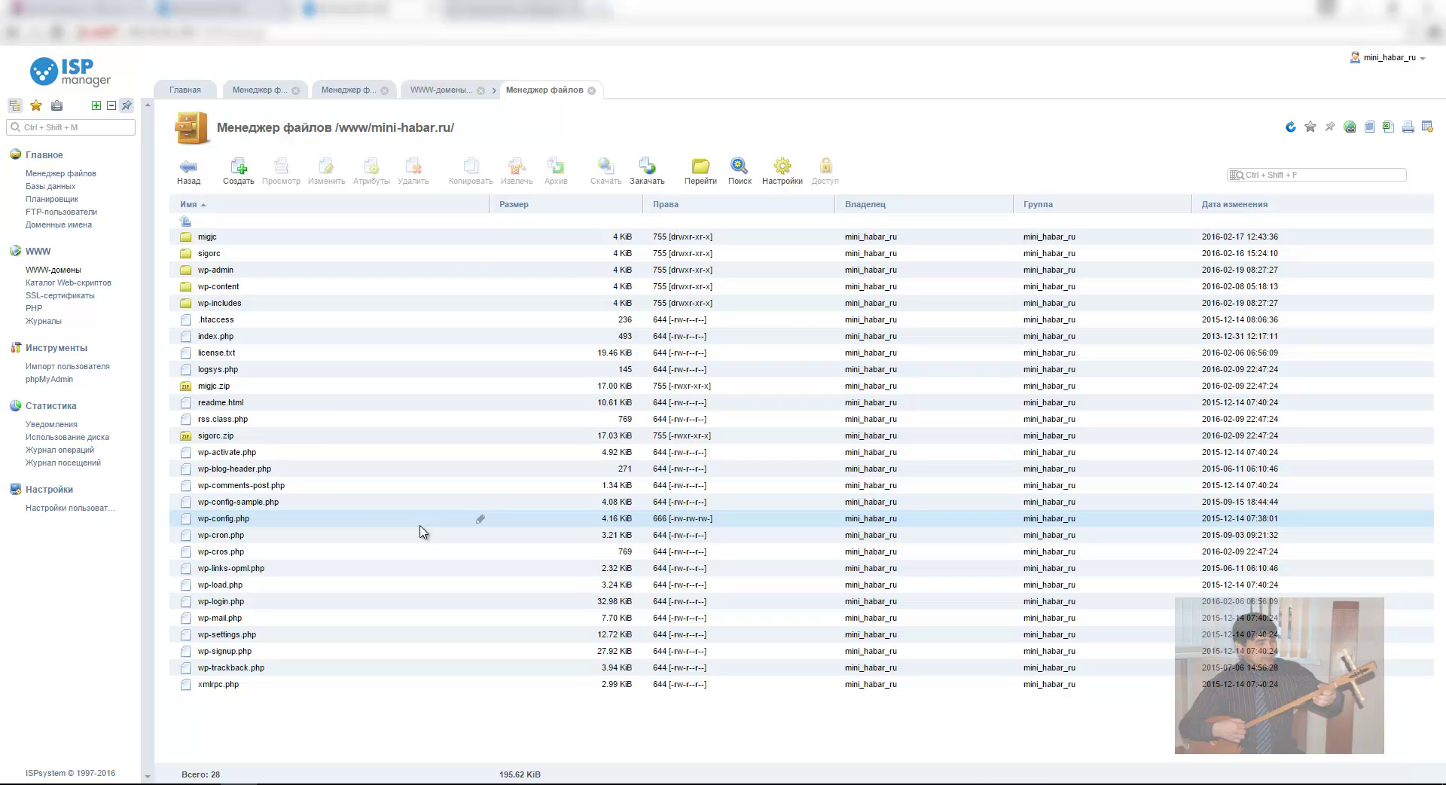
# Step: Delete all files and folders, from migjc to xmlrpc.php, in /www/mini-habar.ru/
pyautogui.click(327, 240)
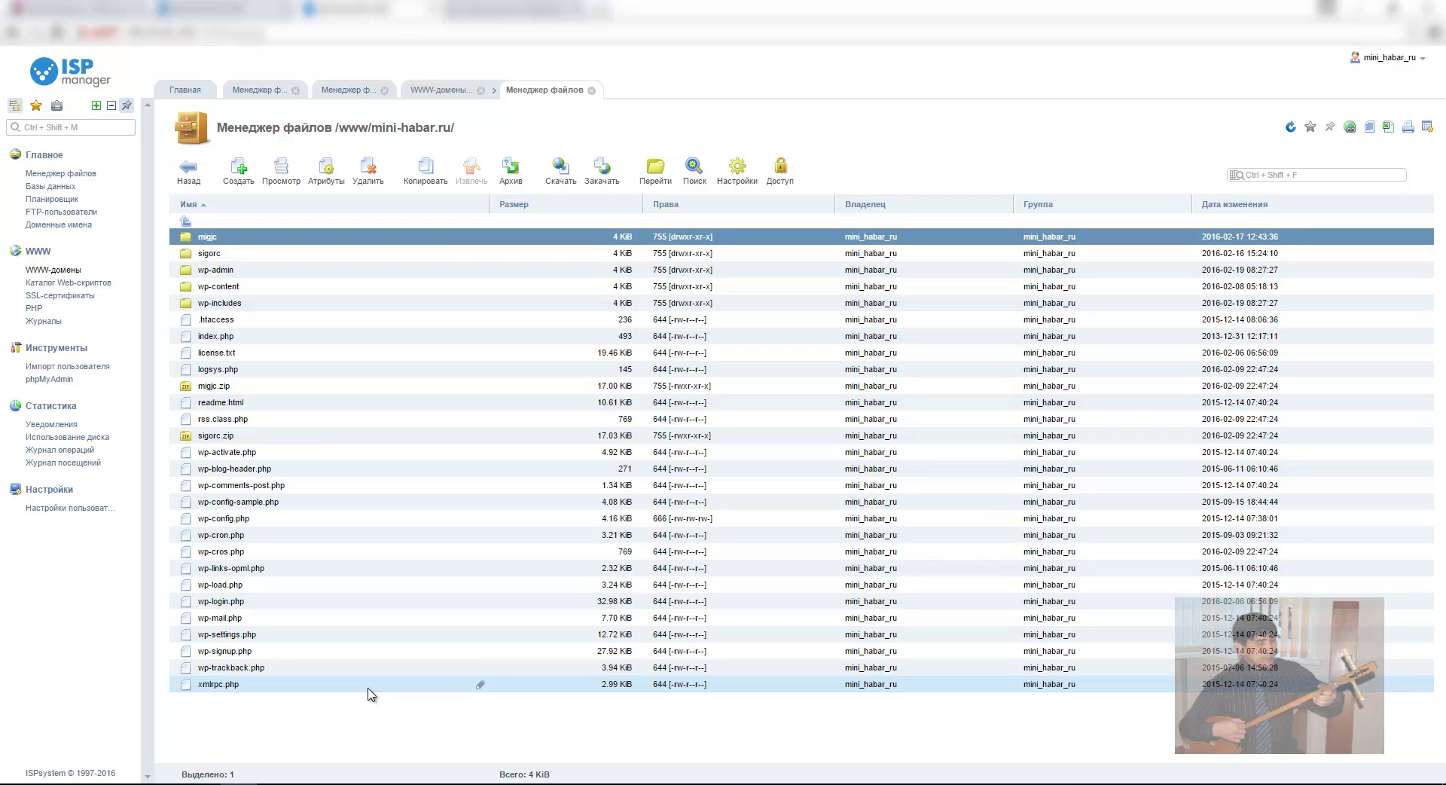
pyautogui.keyDown('shift'); pyautogui.click(368, 686); pyautogui.keyUp('shift')
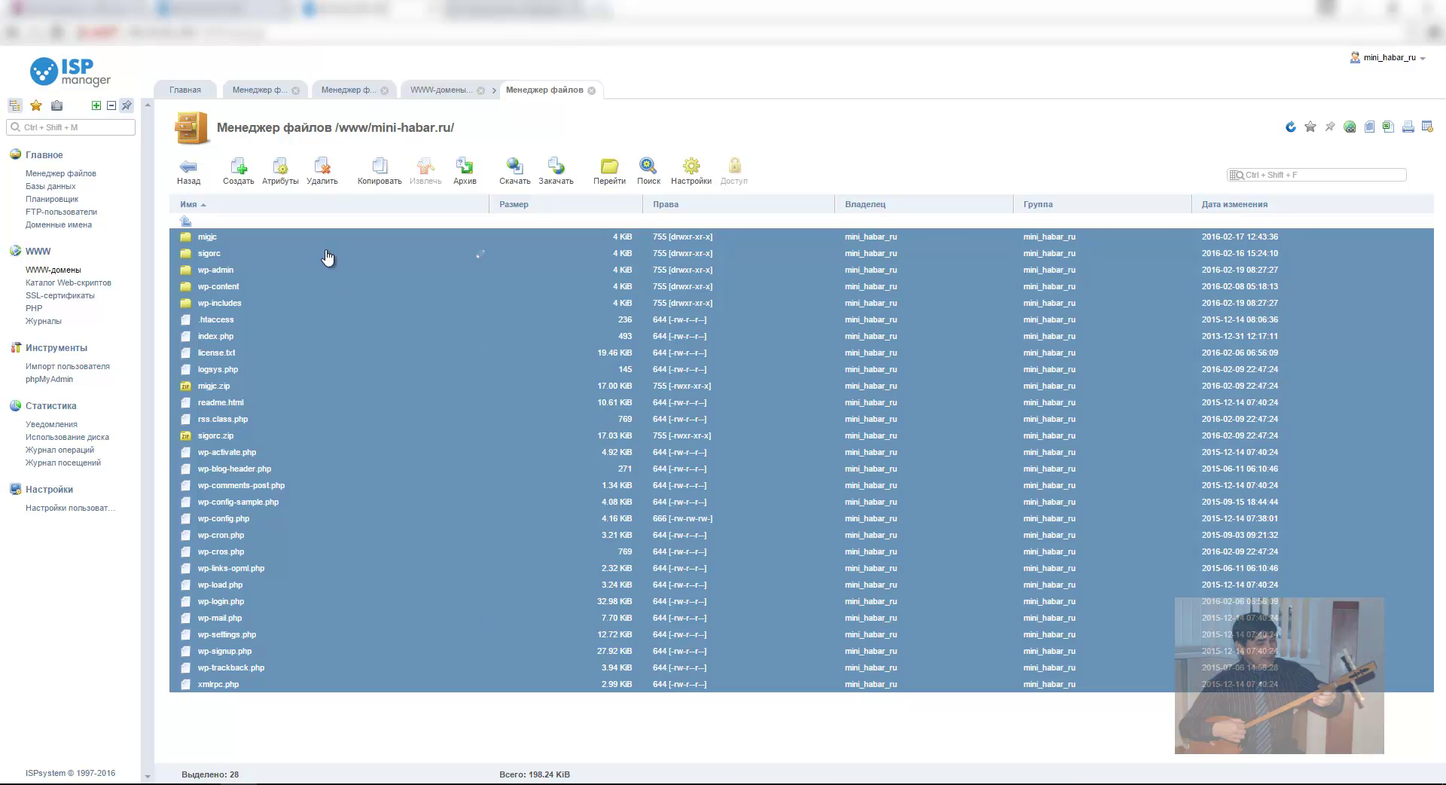
pyautogui.click(325, 177)
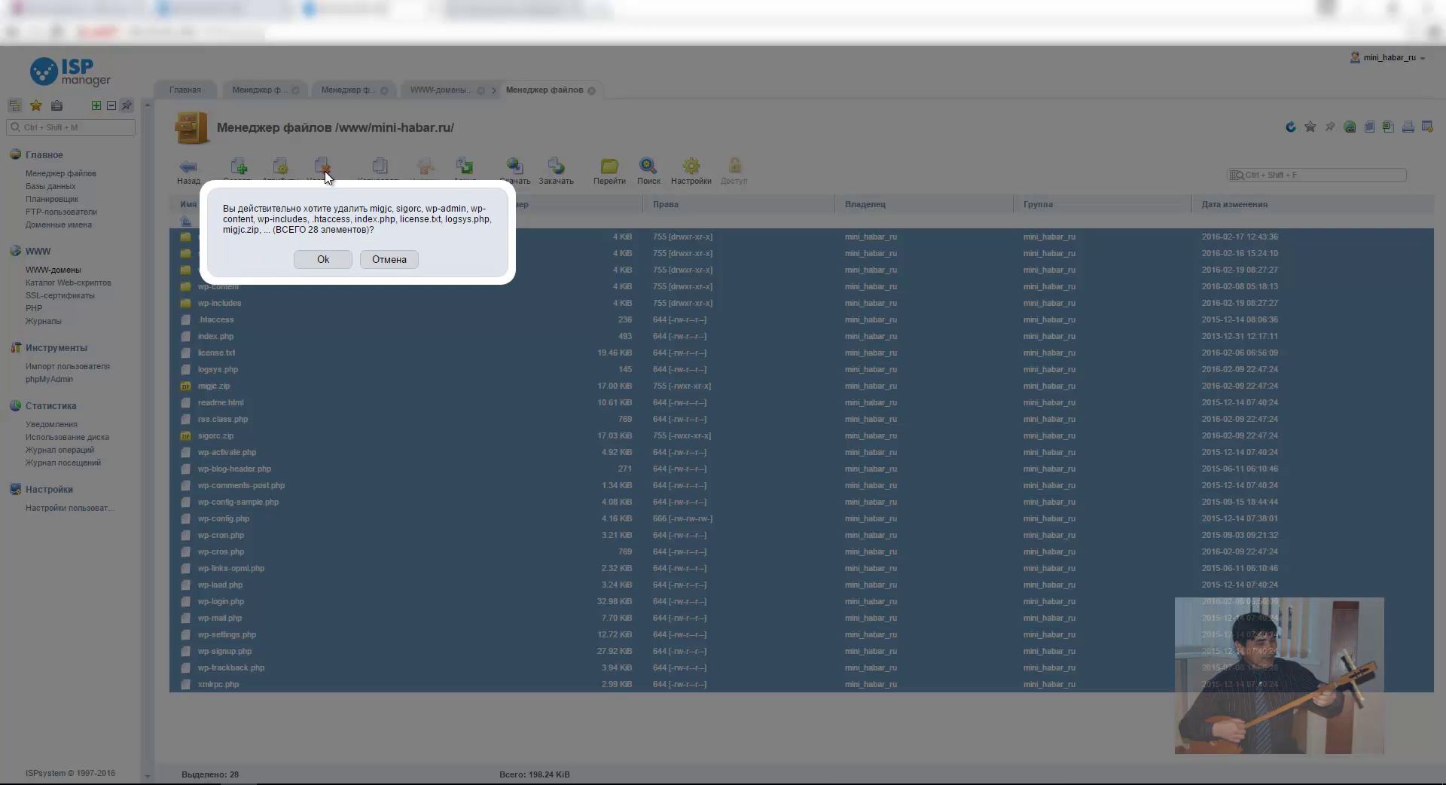
pyautogui.click(332, 258)
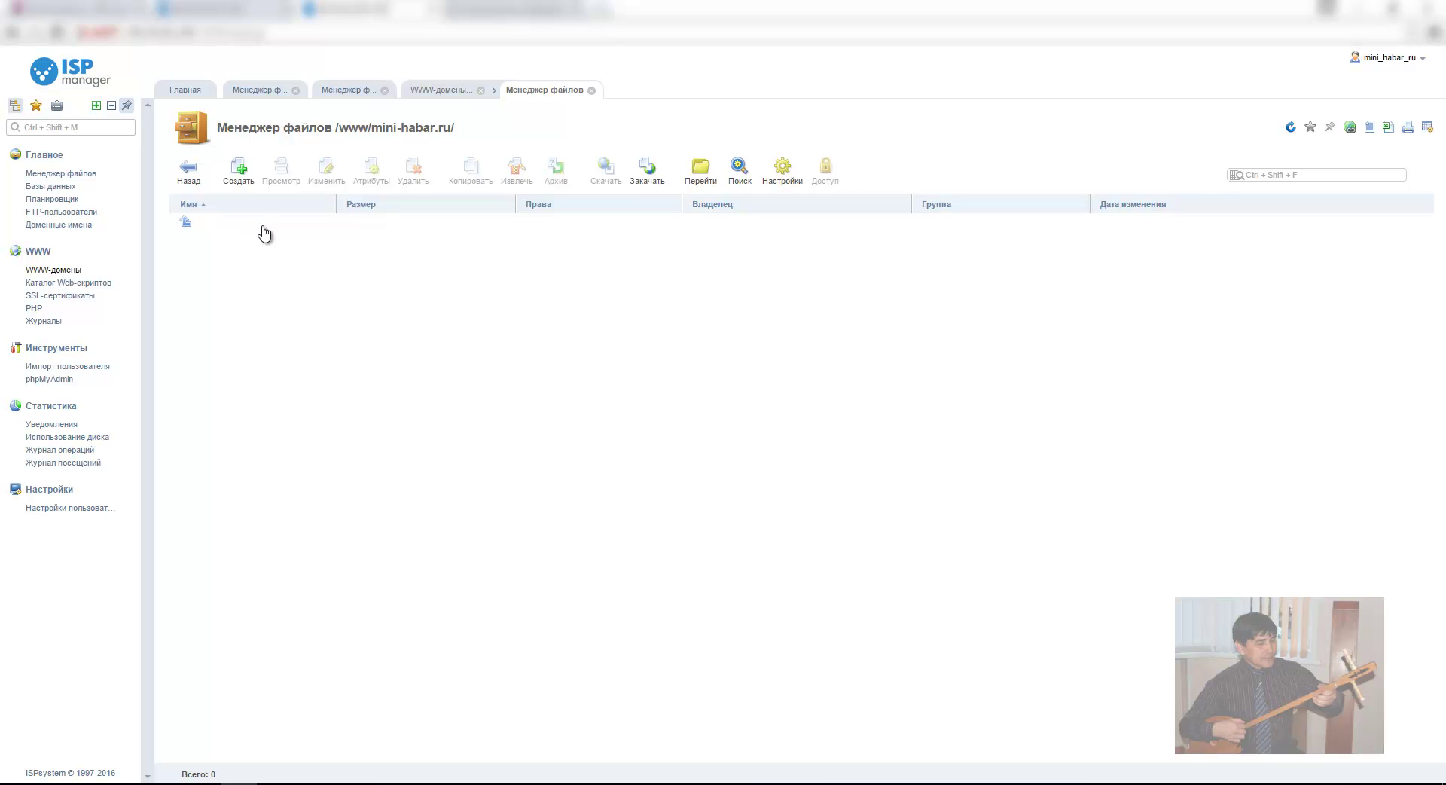
# Step: Upload the local backup archive mini-habar.ru2016-02-08_05_48_19.zip into the /www/mini-habar.ru/ directory
pyautogui.click(649, 173)
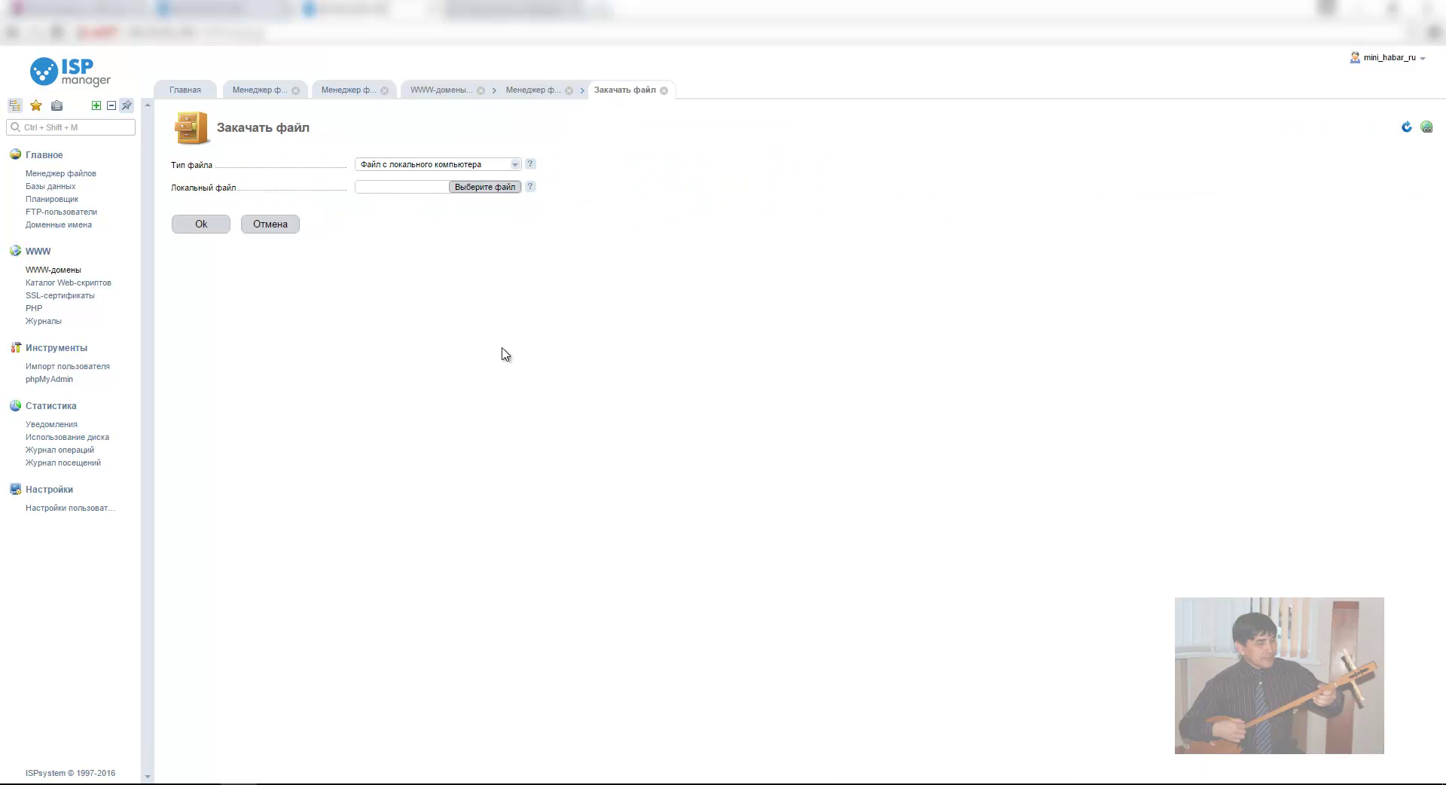
pyautogui.click(487, 191)
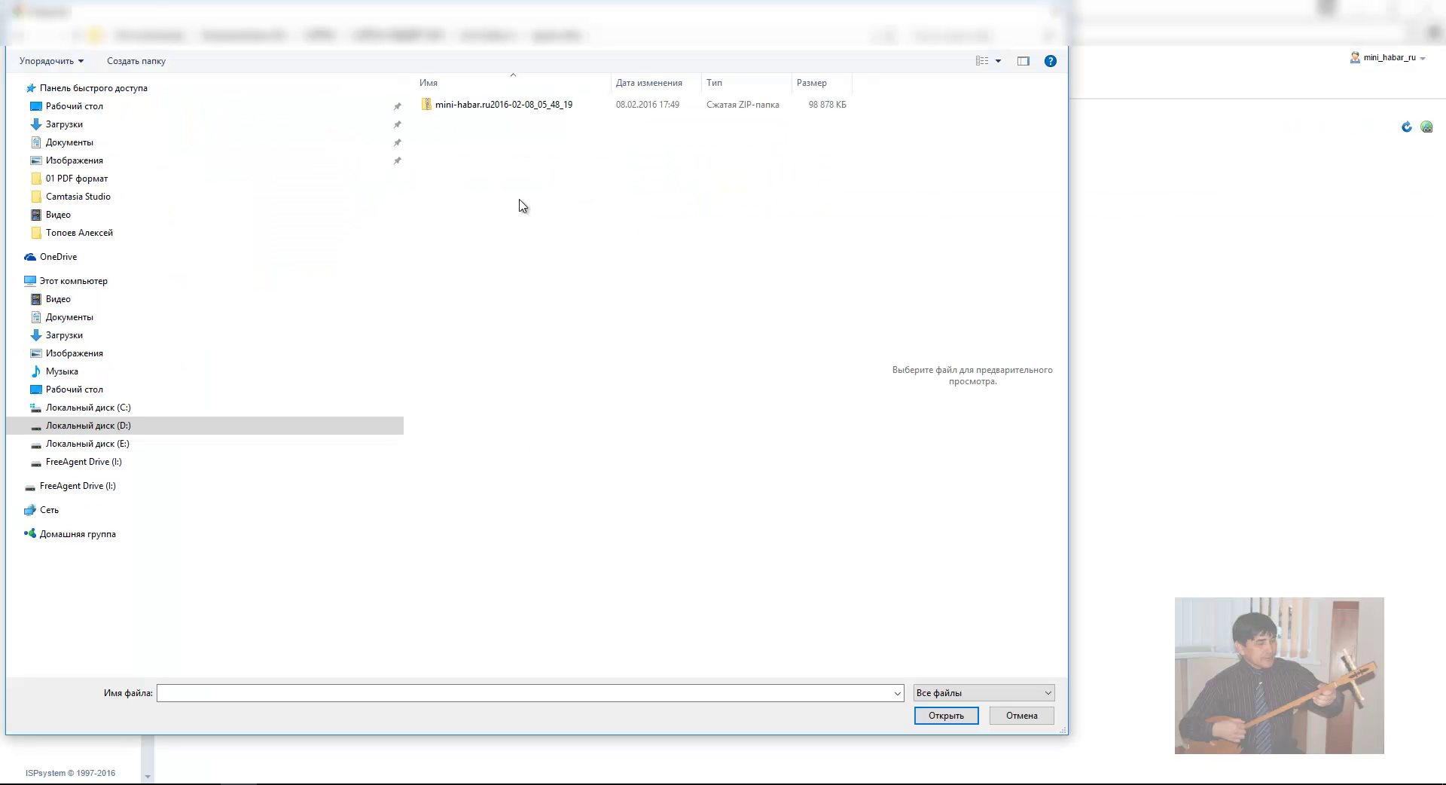
pyautogui.click(534, 109)
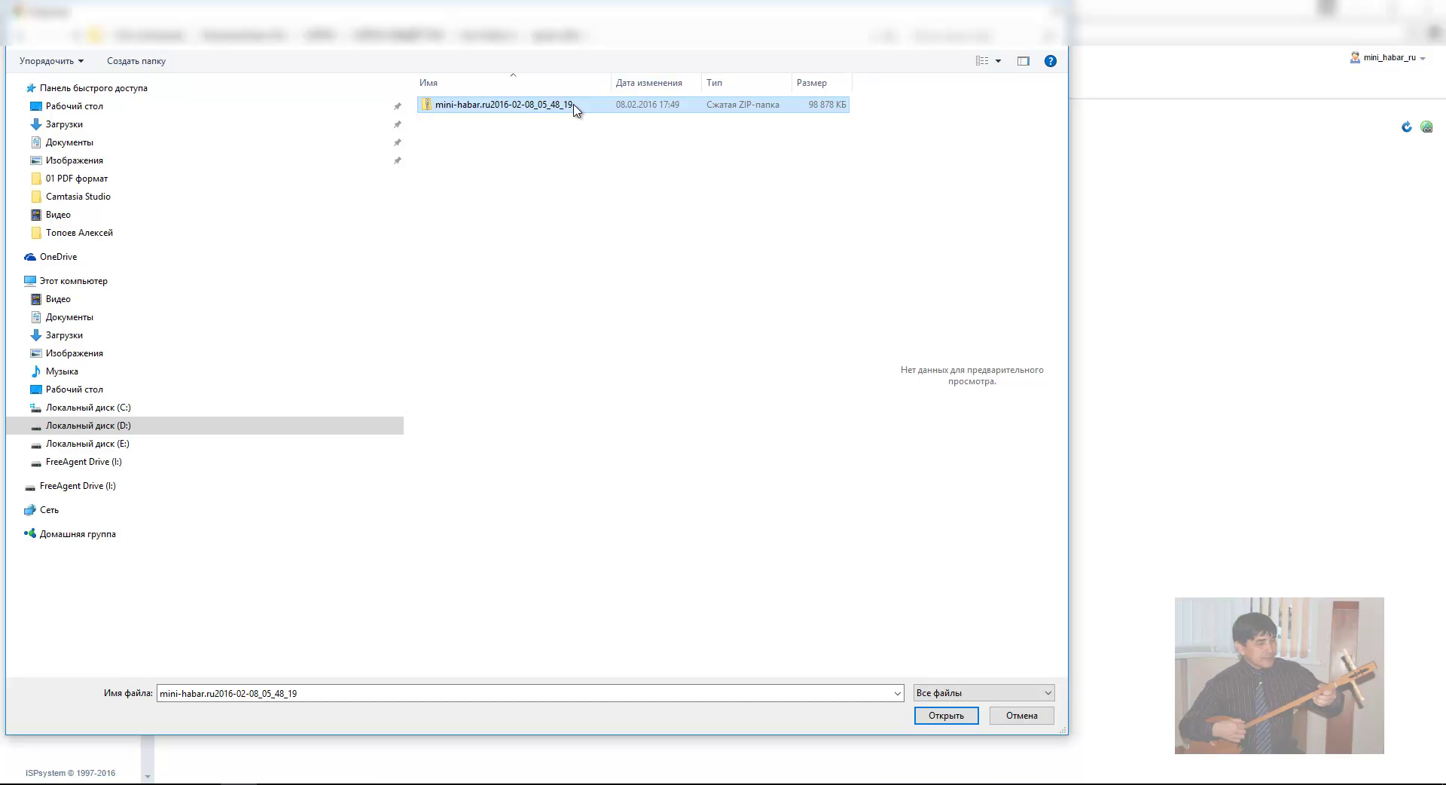
pyautogui.click(946, 716)
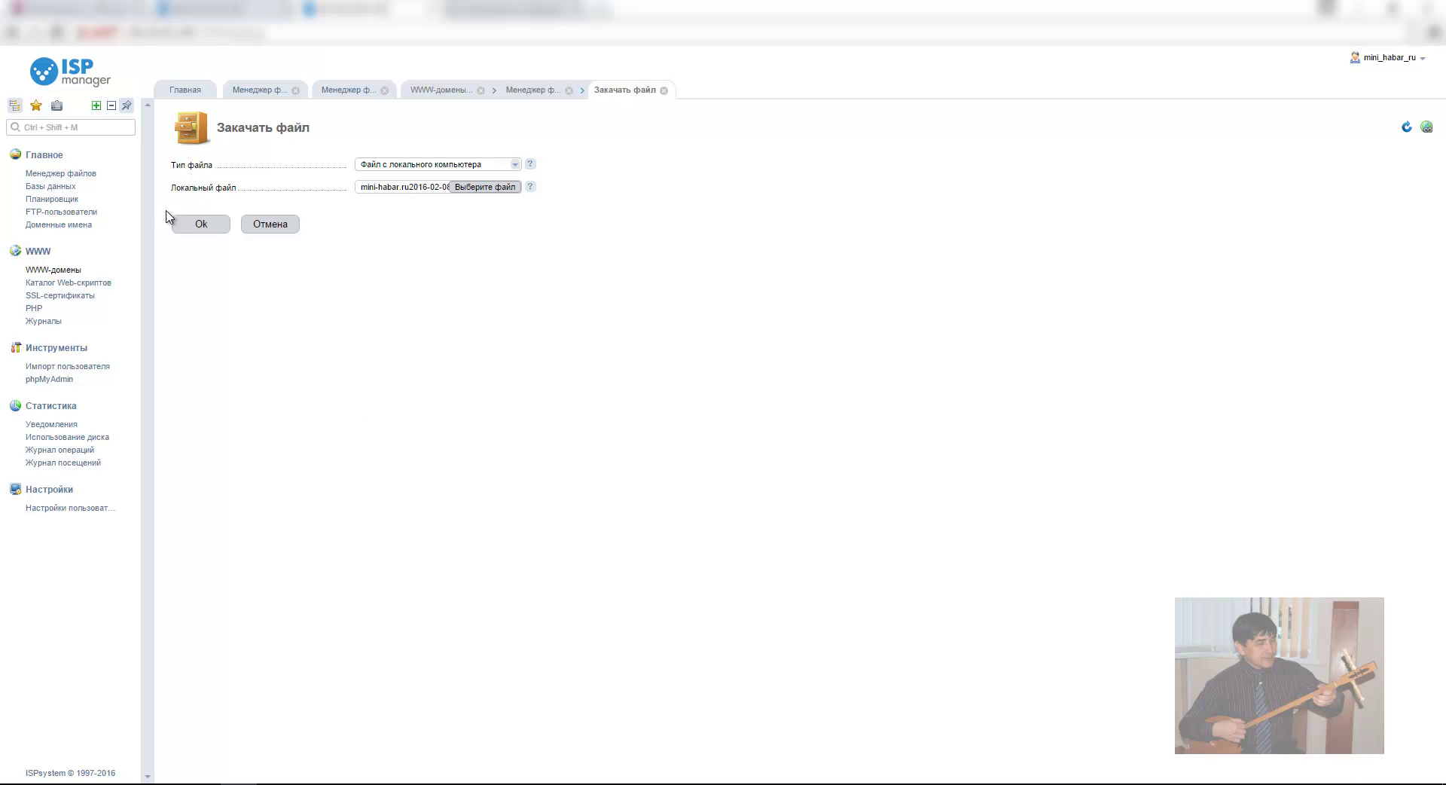
pyautogui.click(199, 224)
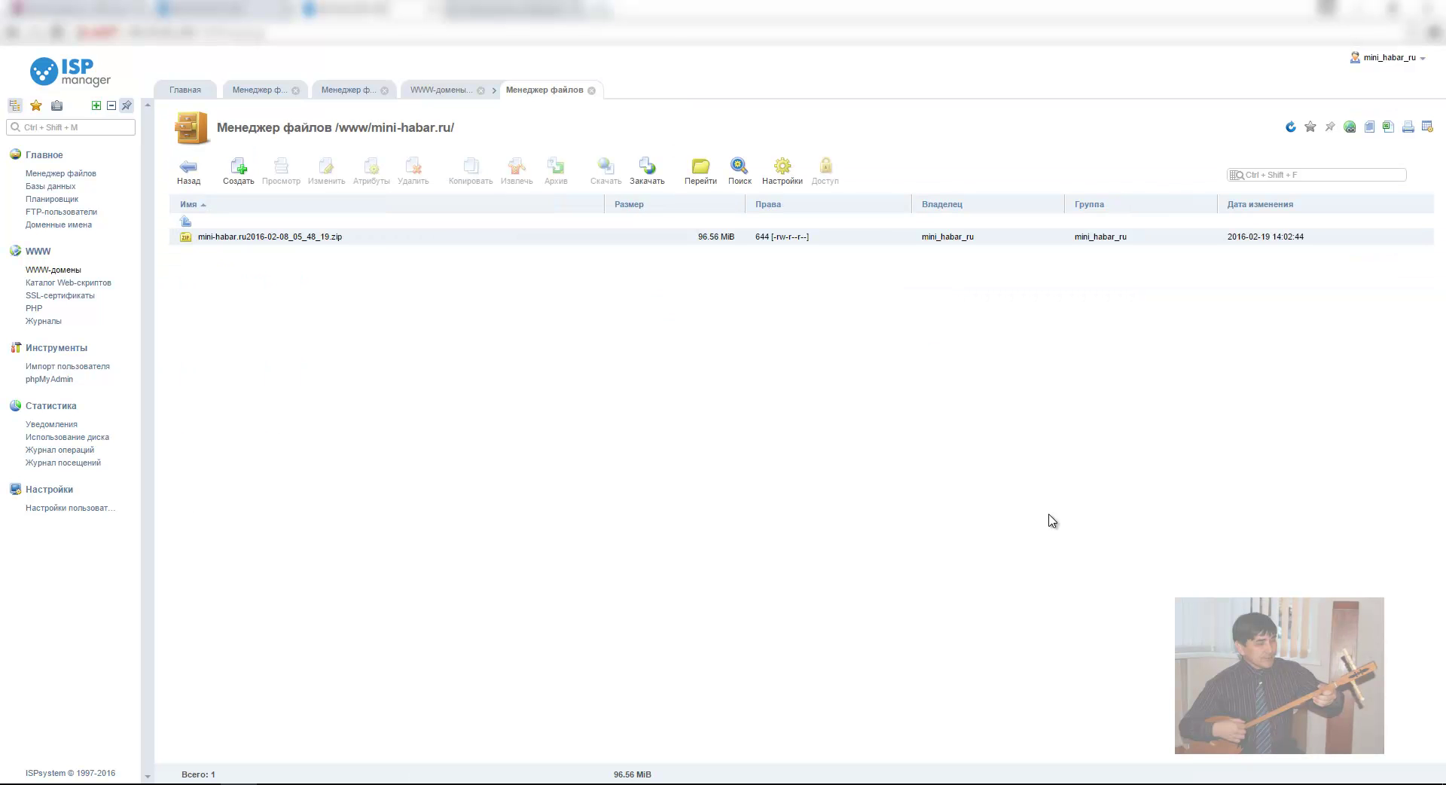
# Step: Extract the uploaded mini-habar.ru2016-02-08_05_48_19.zip archive into the www/mini-habar.ru directory
pyautogui.click(380, 241)
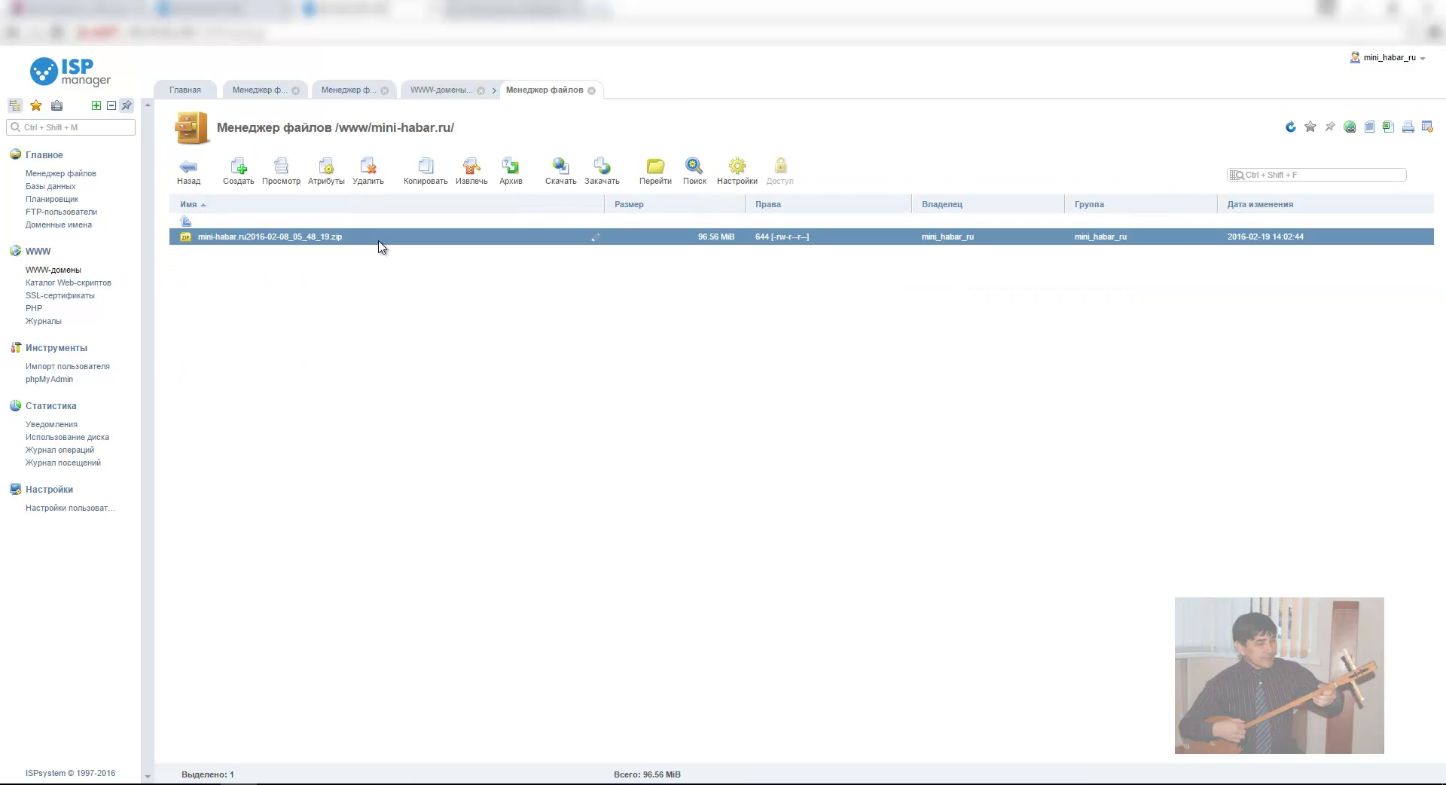
pyautogui.click(471, 181)
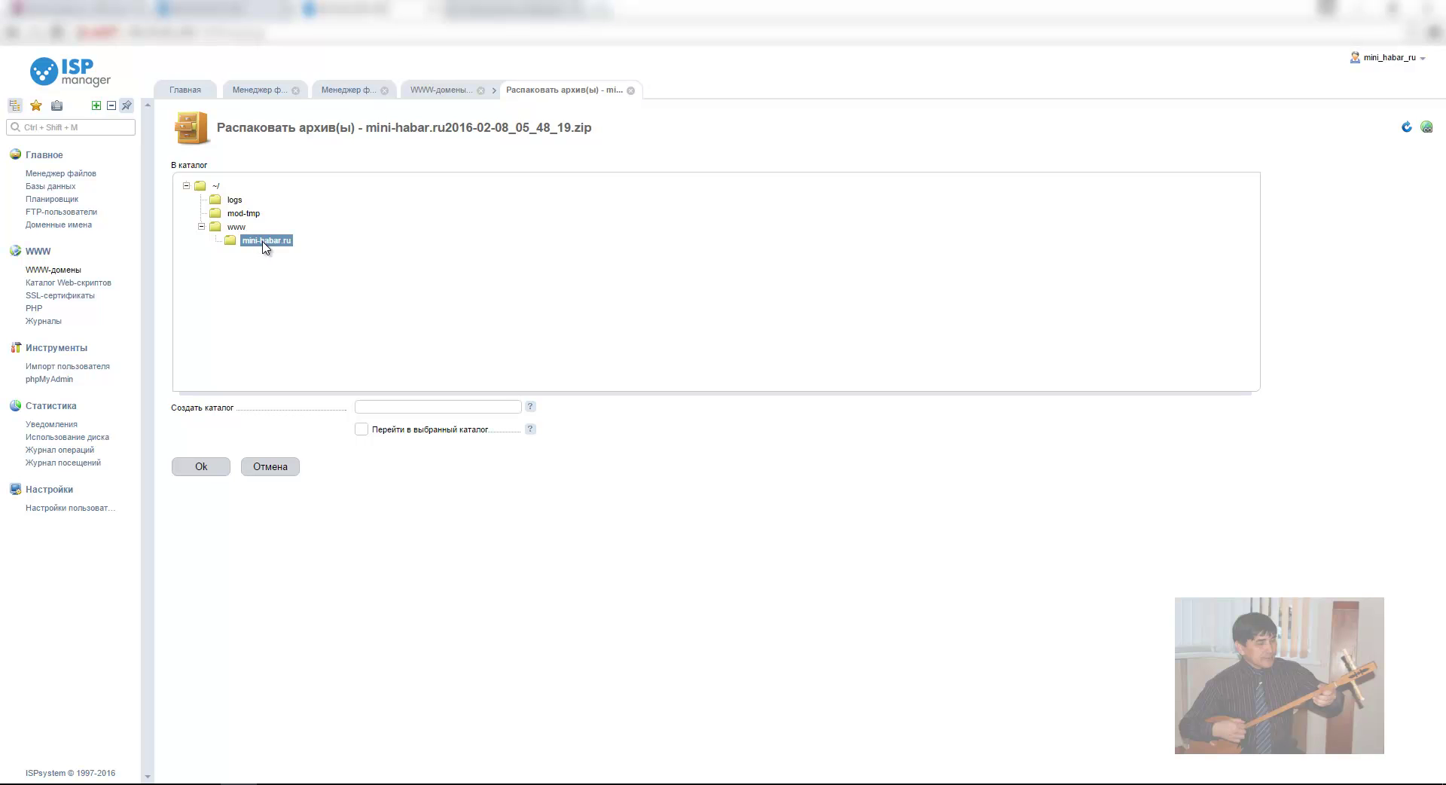
pyautogui.click(201, 466)
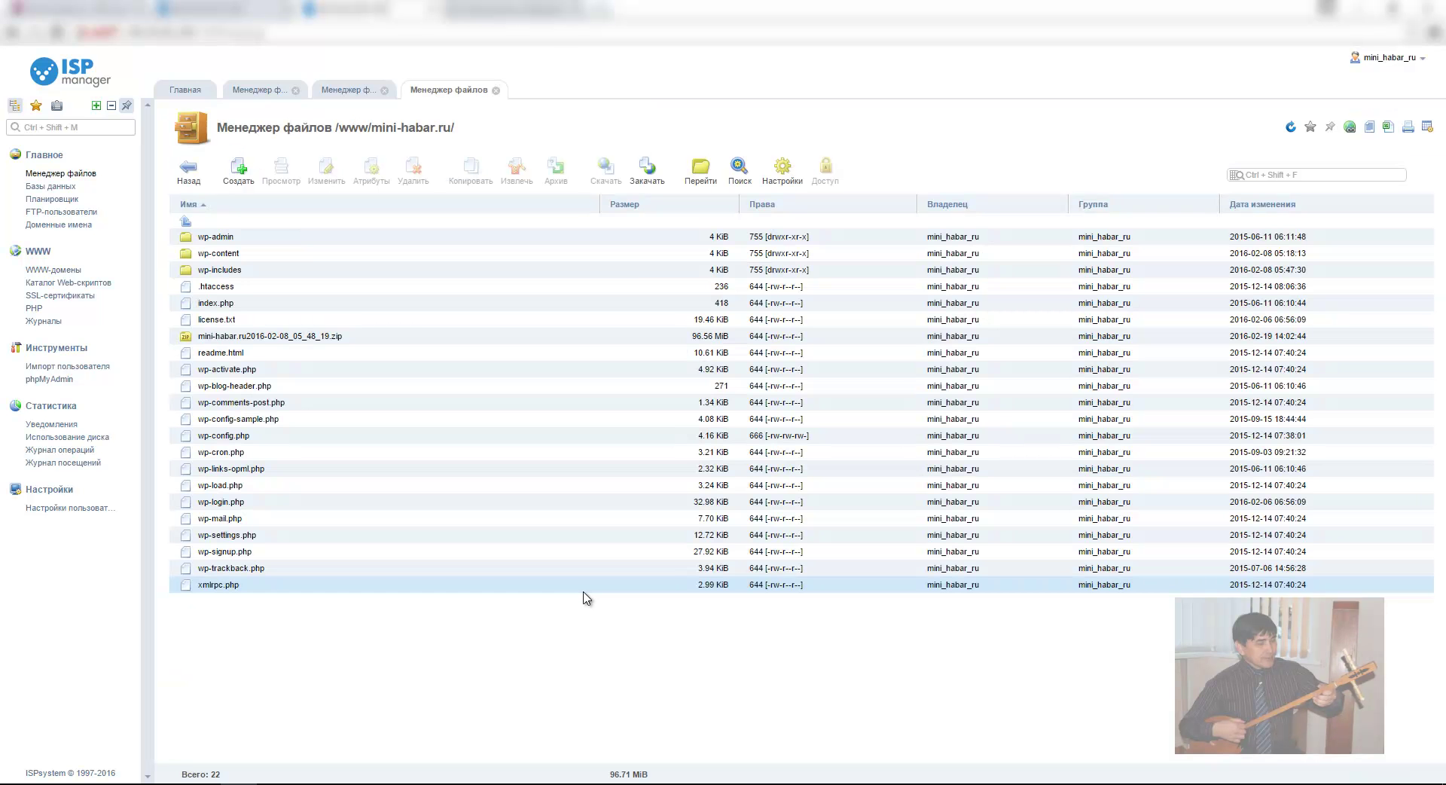
# Step: Delete the mini-habar.ru2016-02-08_05_48_19.zip archive from the site's root directory
pyautogui.click(386, 343)
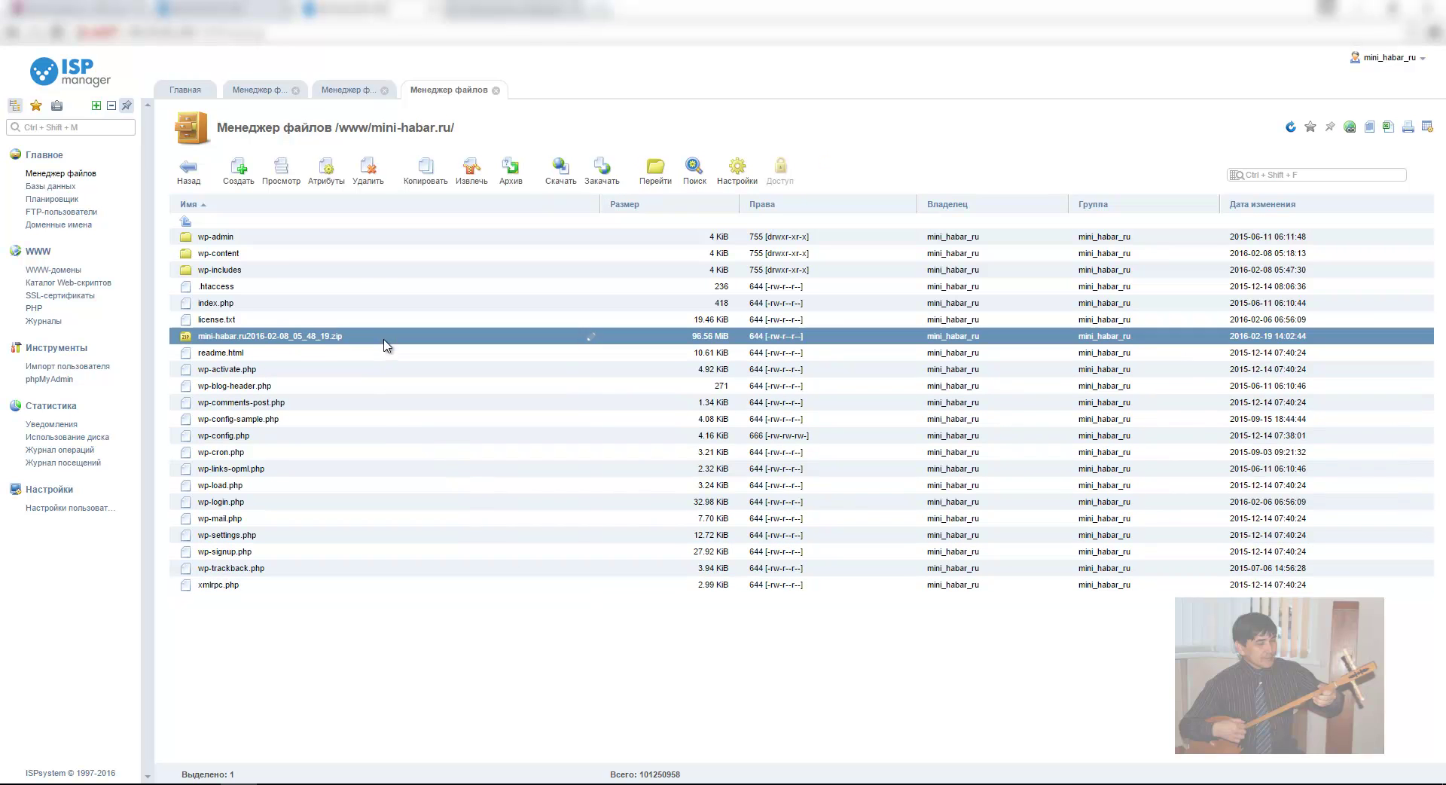
pyautogui.click(374, 175)
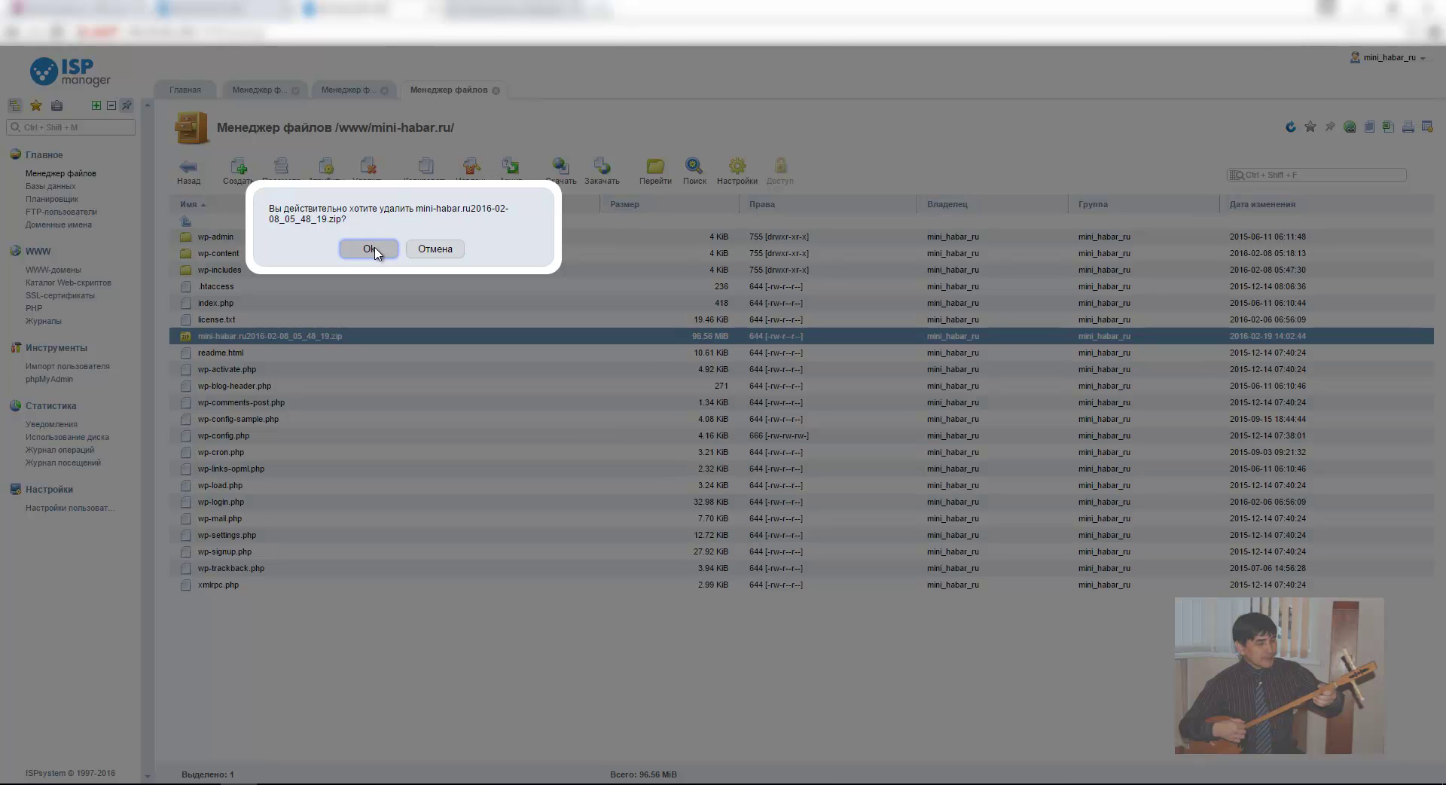
pyautogui.click(369, 248)
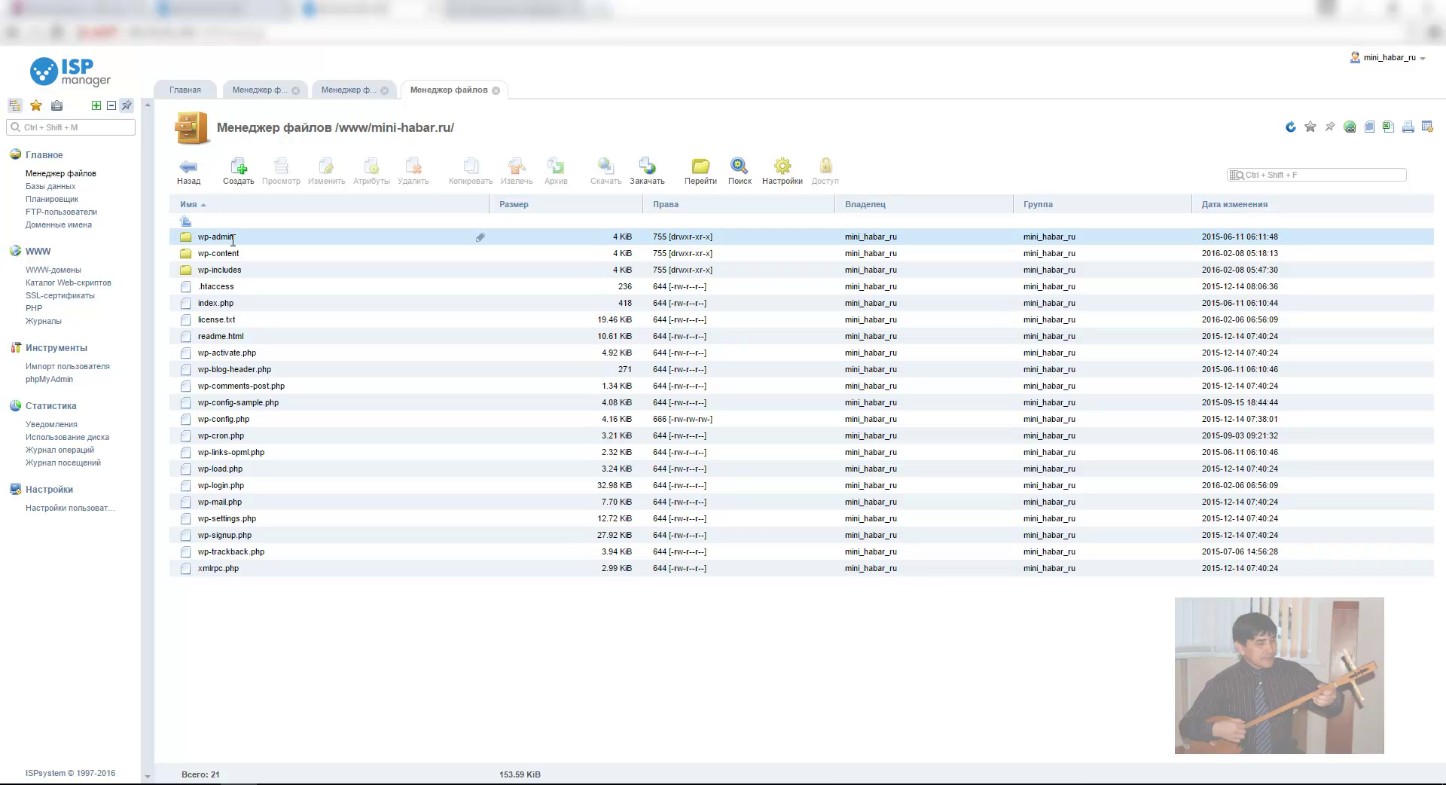
# Step: Open phpMyAdmin as the minihabarru user of the site's MySQL database
pyautogui.click(76, 189)
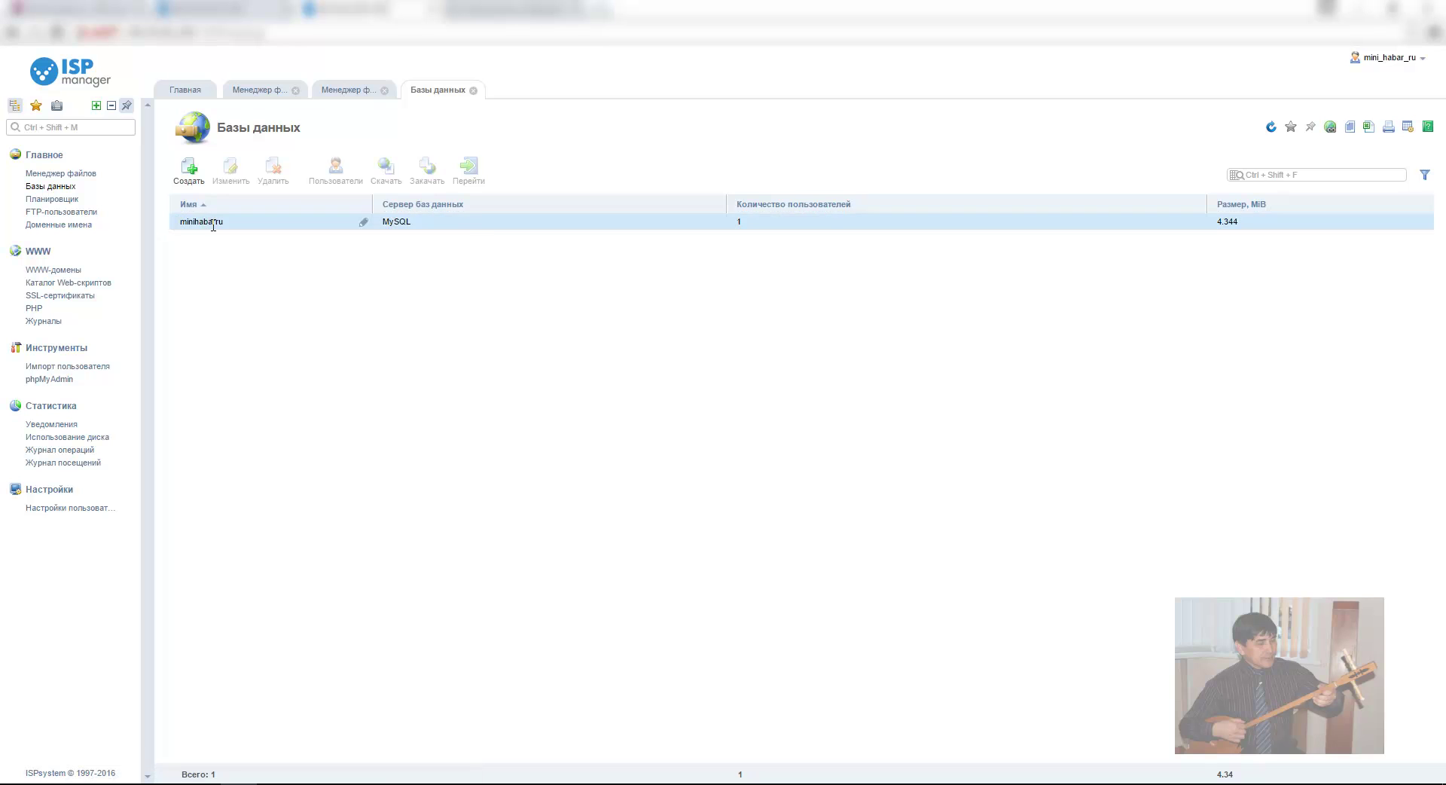
pyautogui.click(213, 223)
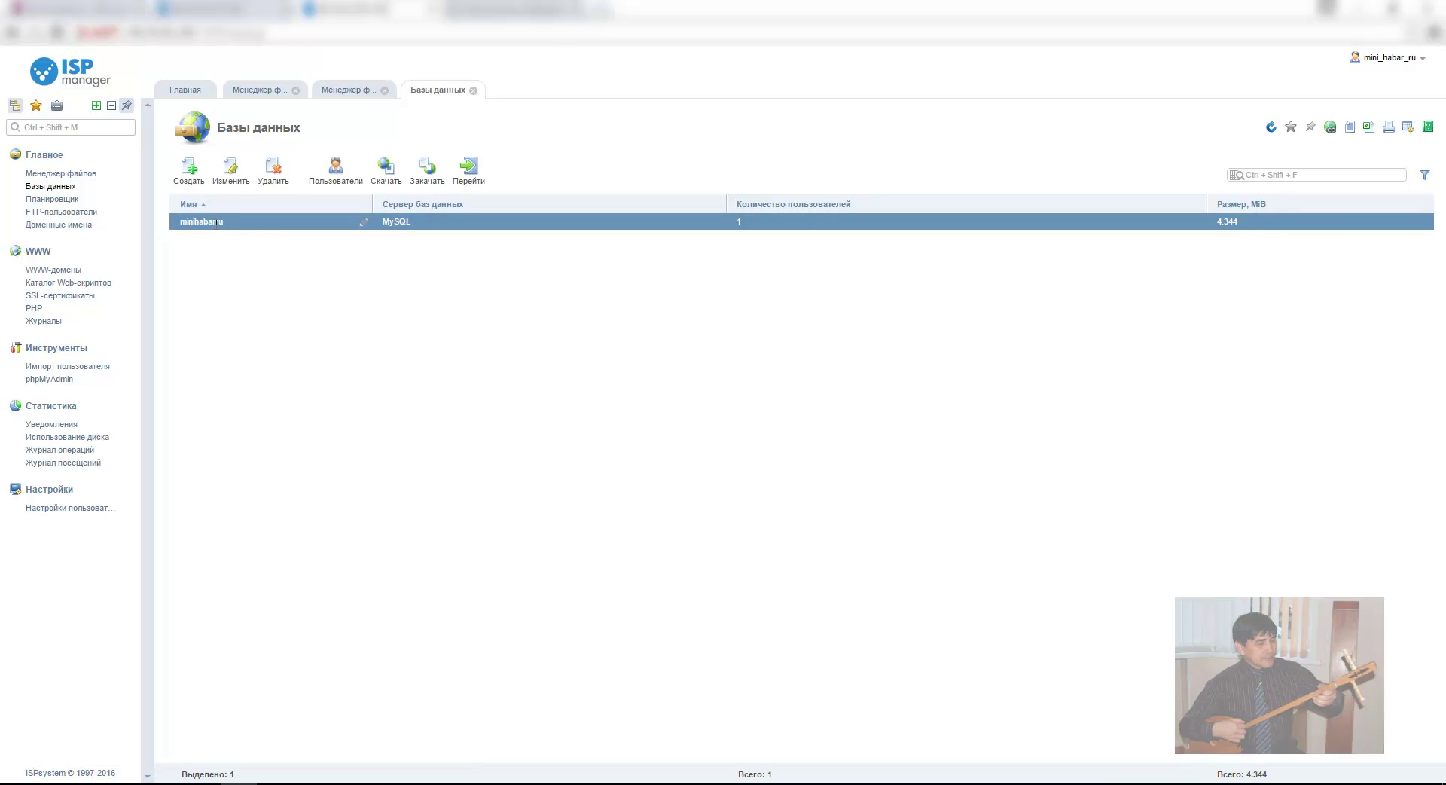
pyautogui.click(338, 175)
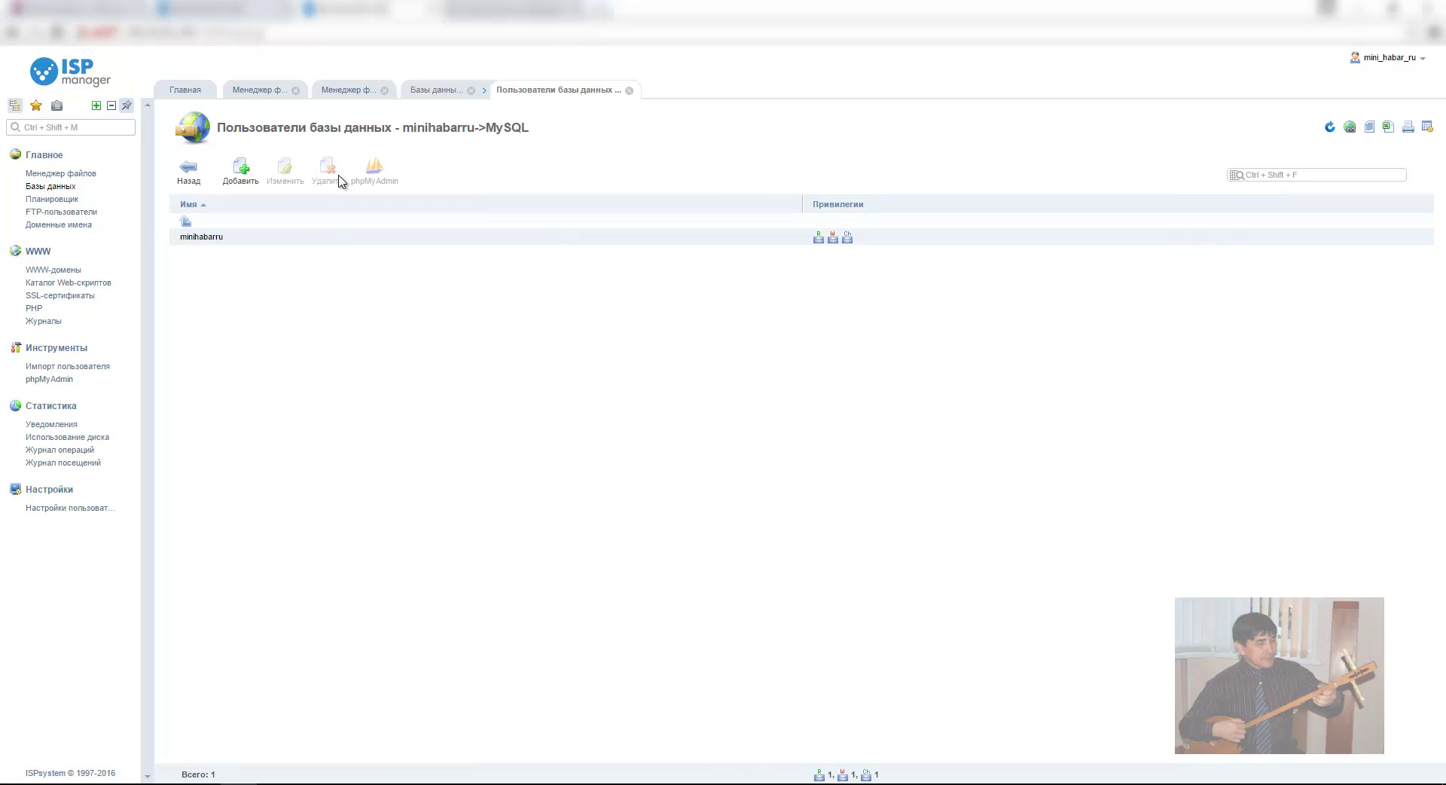
pyautogui.click(270, 238)
pyautogui.click(374, 169)
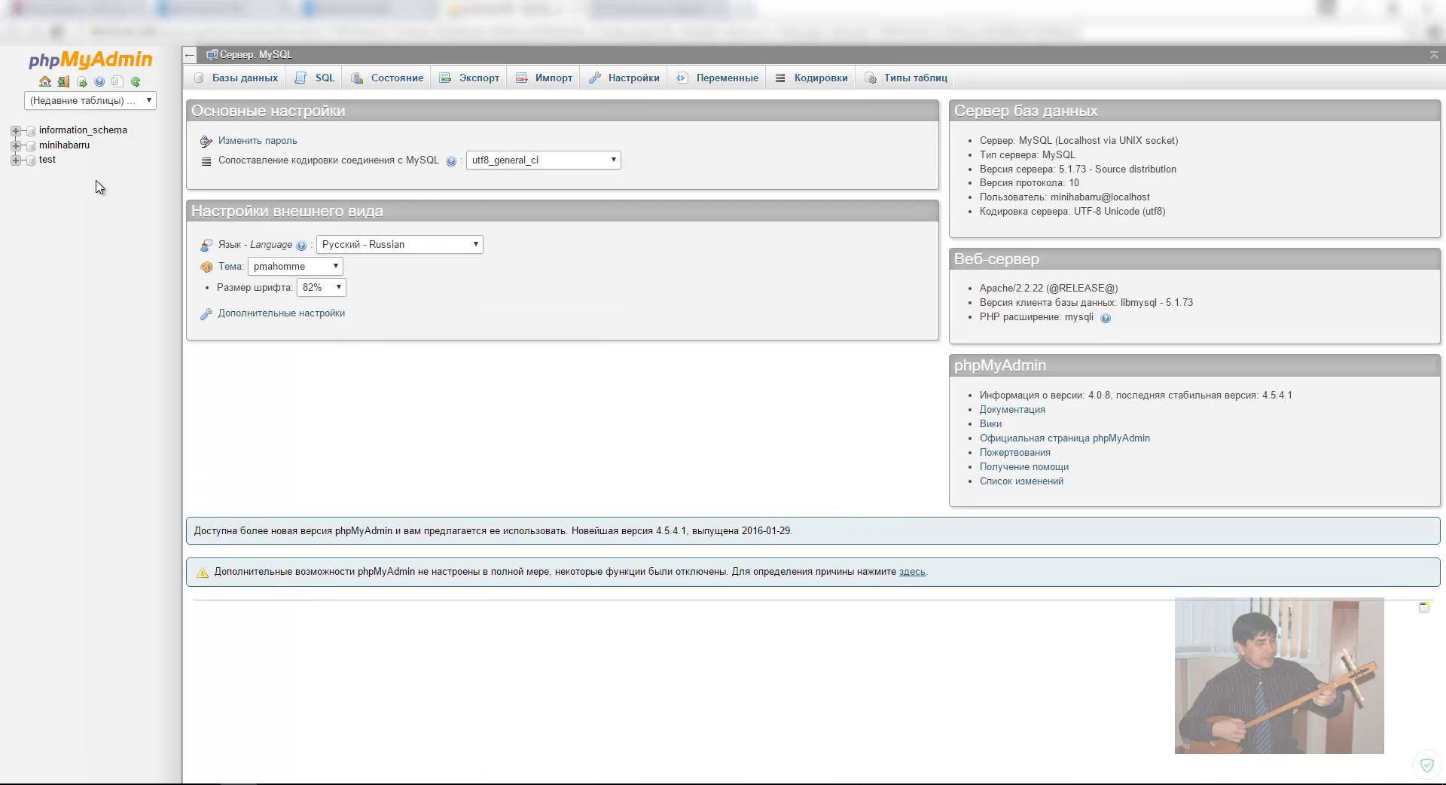
# Step: Drop all tables in the minihabarru database with the foreign key check enabled
pyautogui.click(75, 147)
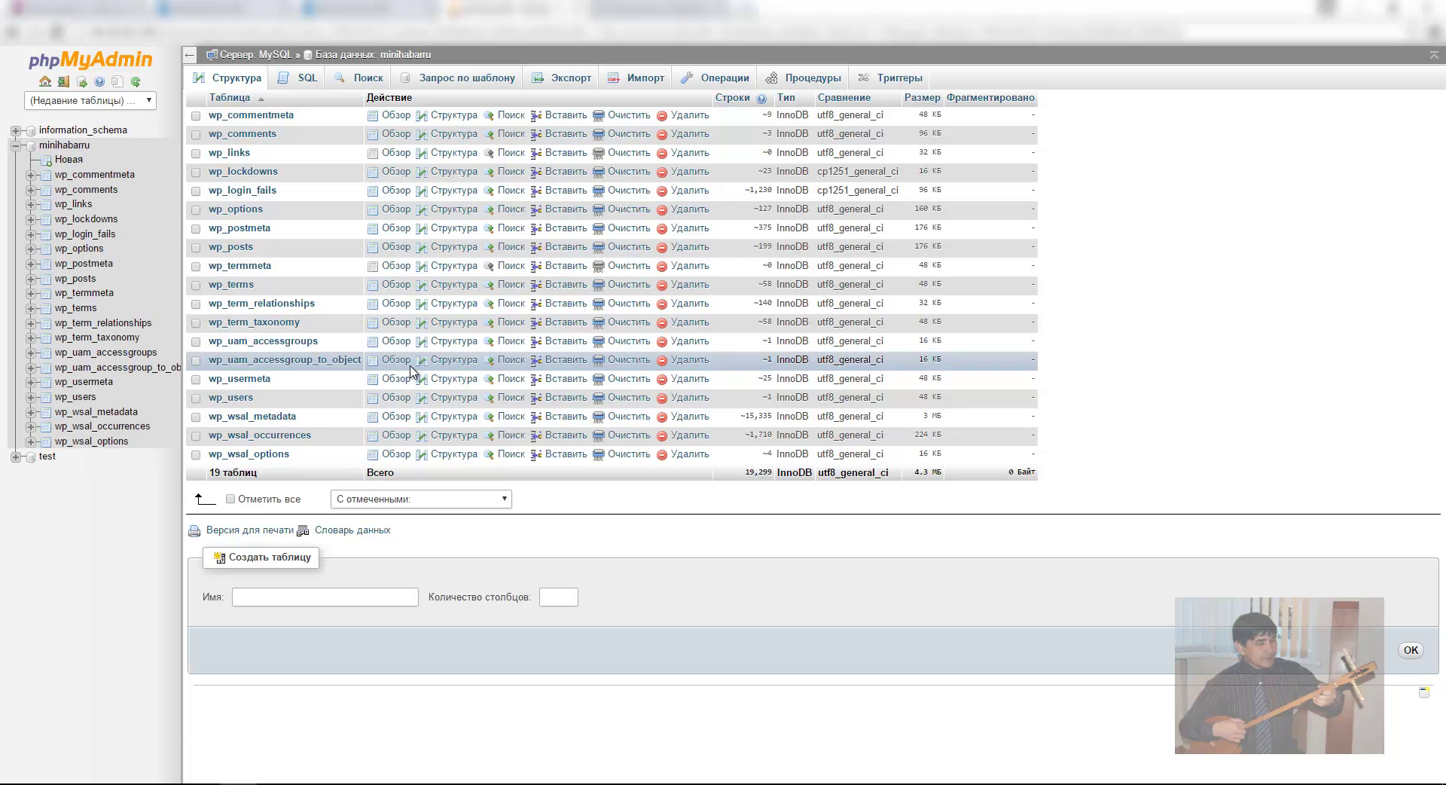
pyautogui.click(231, 498)
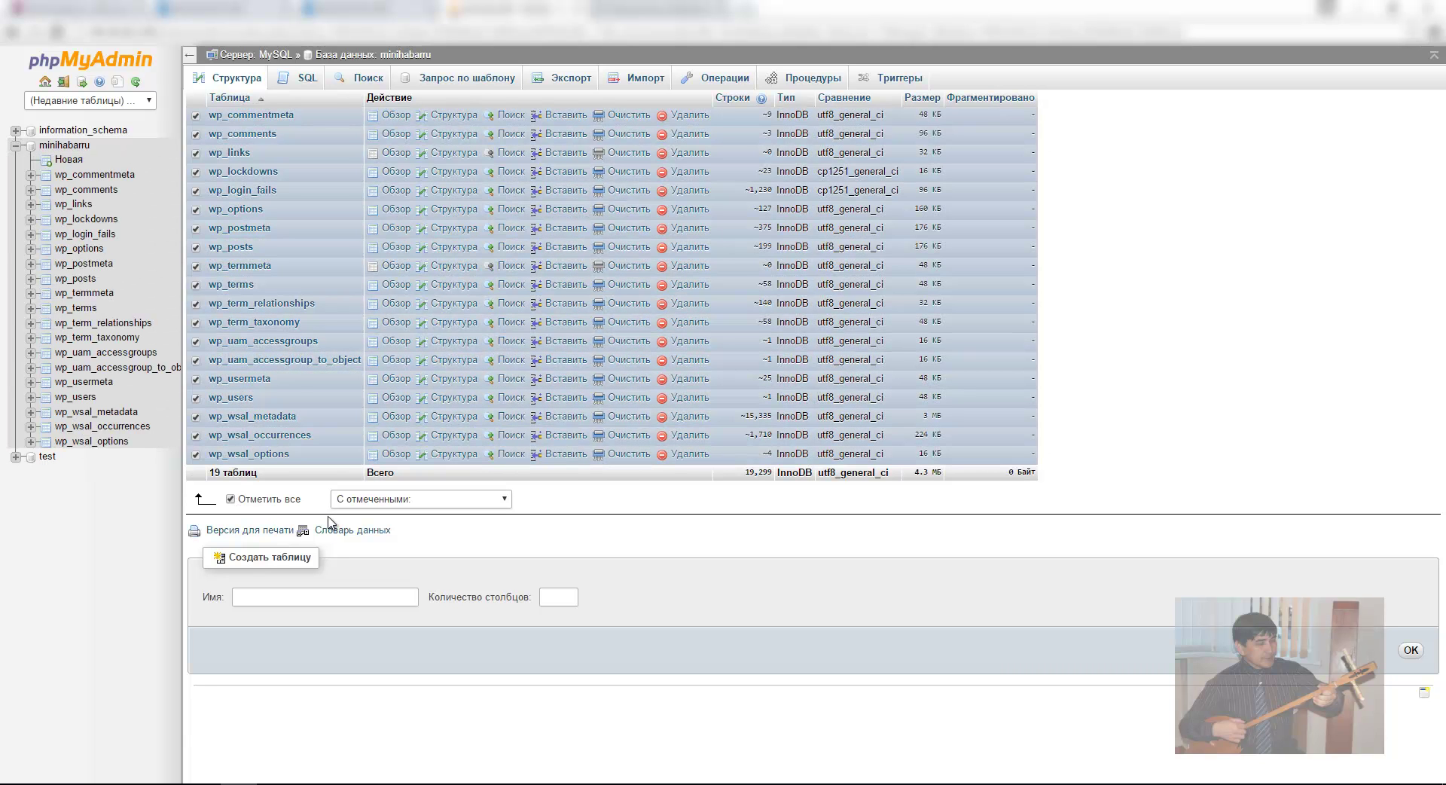
pyautogui.click(428, 498)
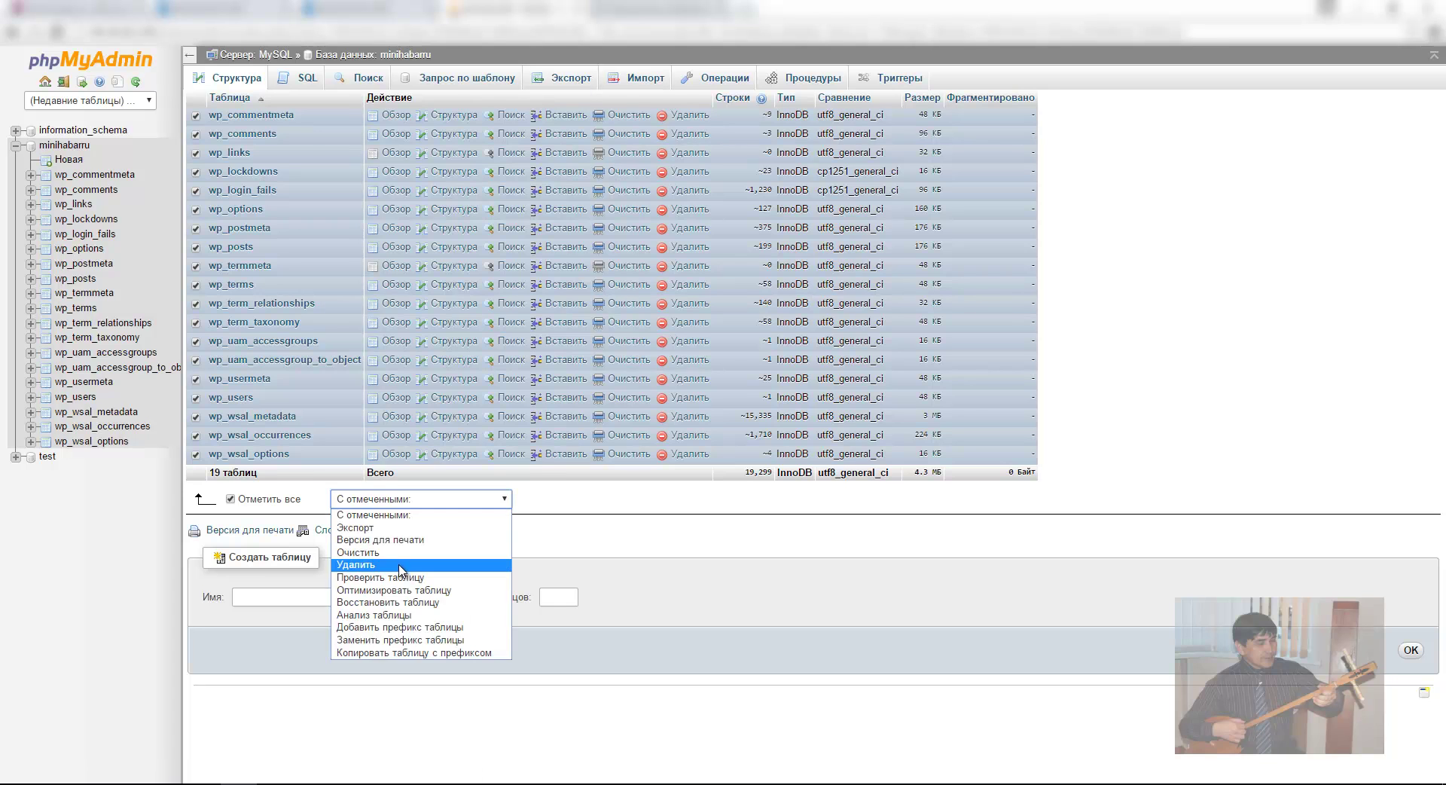
pyautogui.click(400, 565)
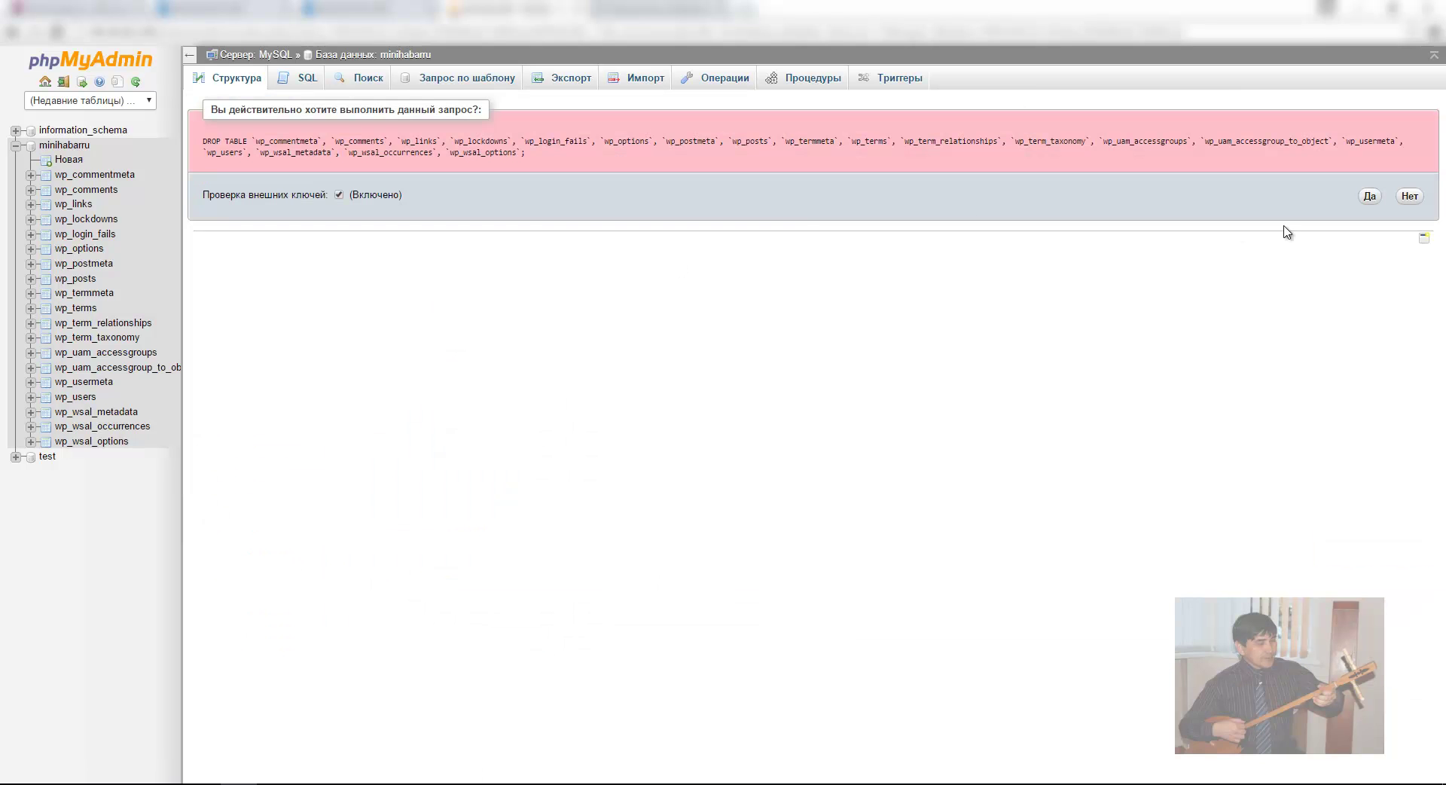
pyautogui.click(1372, 197)
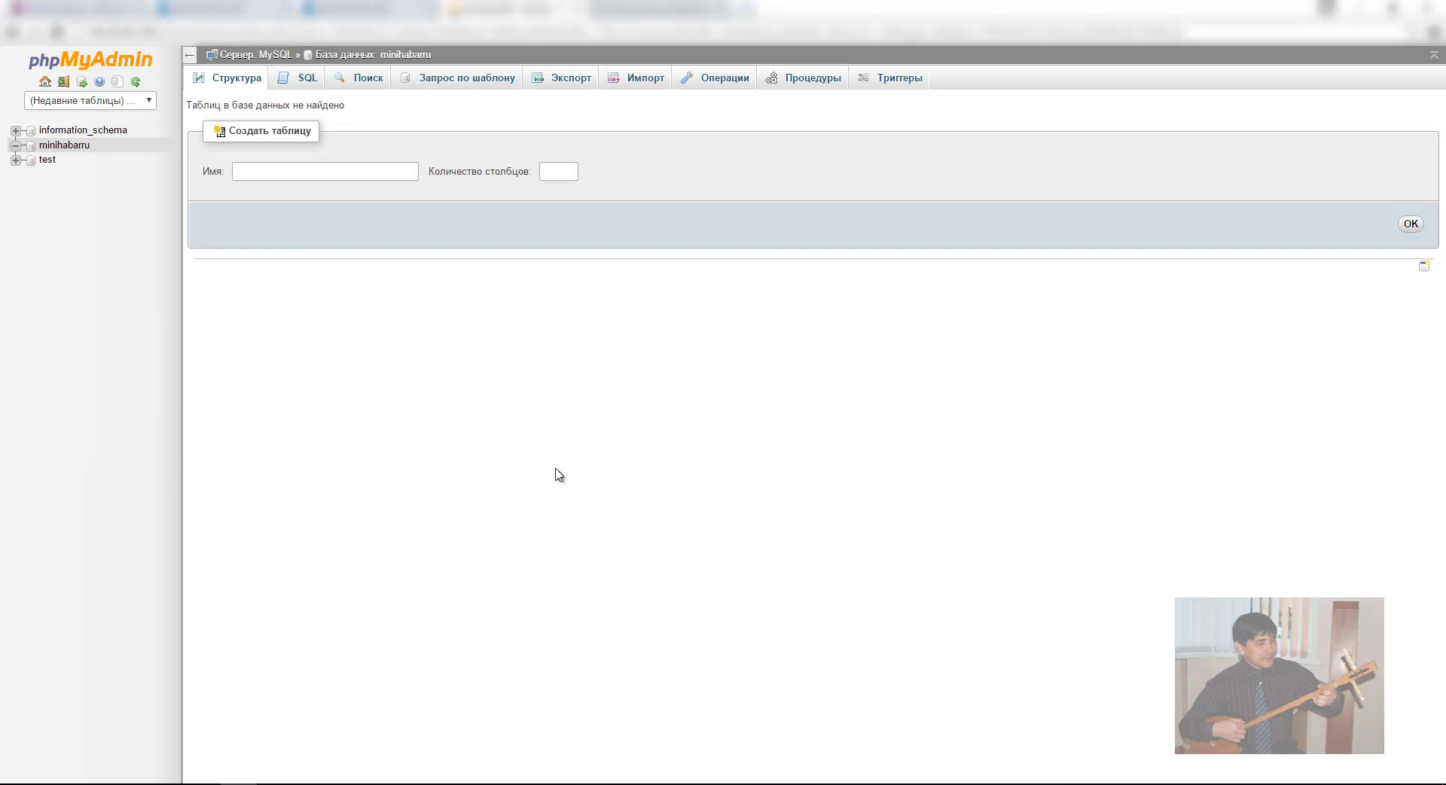
# Step: Import the minihabarru.sql dump into the minihabarru database with utf-8 encoding and SQL format
pyautogui.click(644, 81)
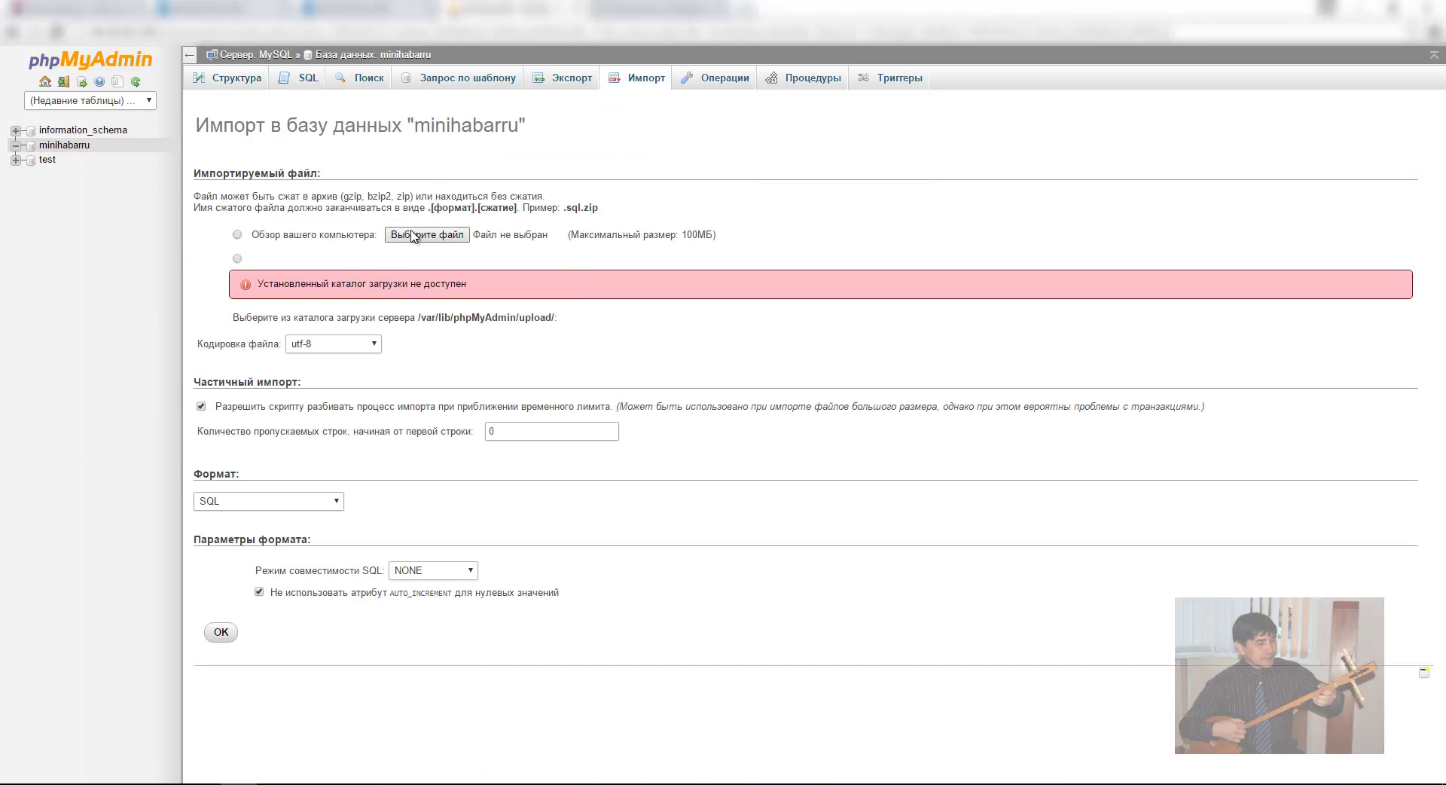
pyautogui.click(413, 237)
pyautogui.click(527, 104)
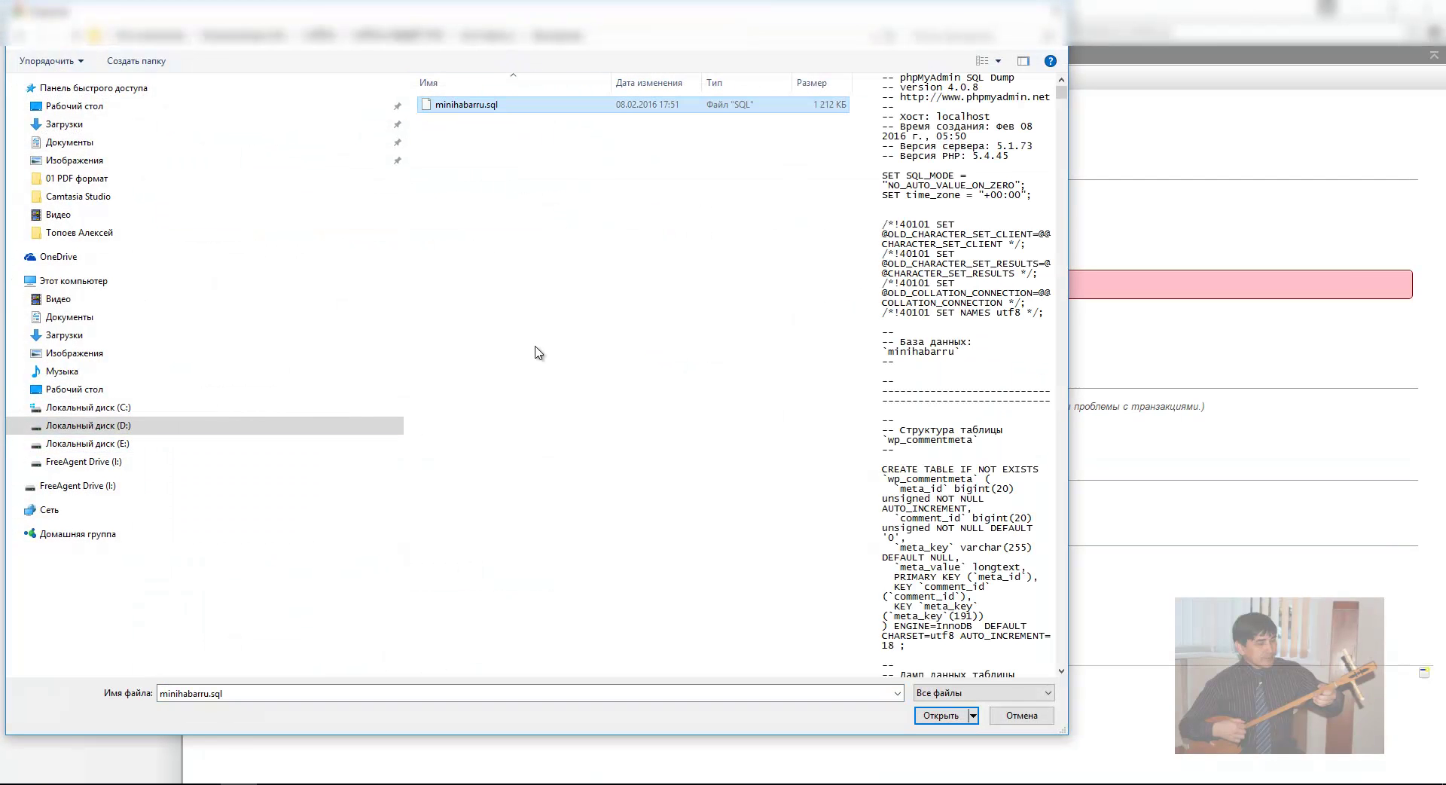
pyautogui.click(950, 719)
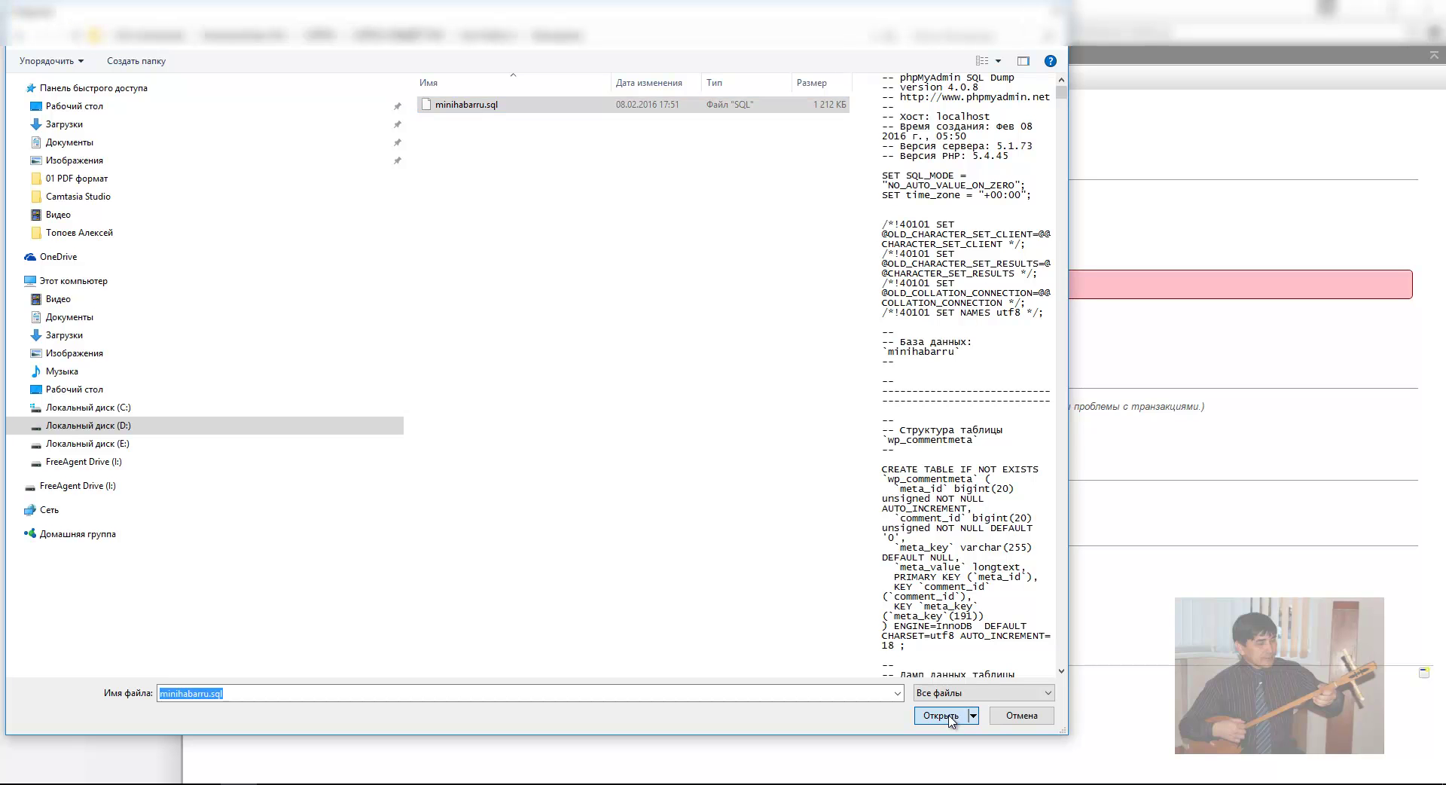
pyautogui.click(216, 636)
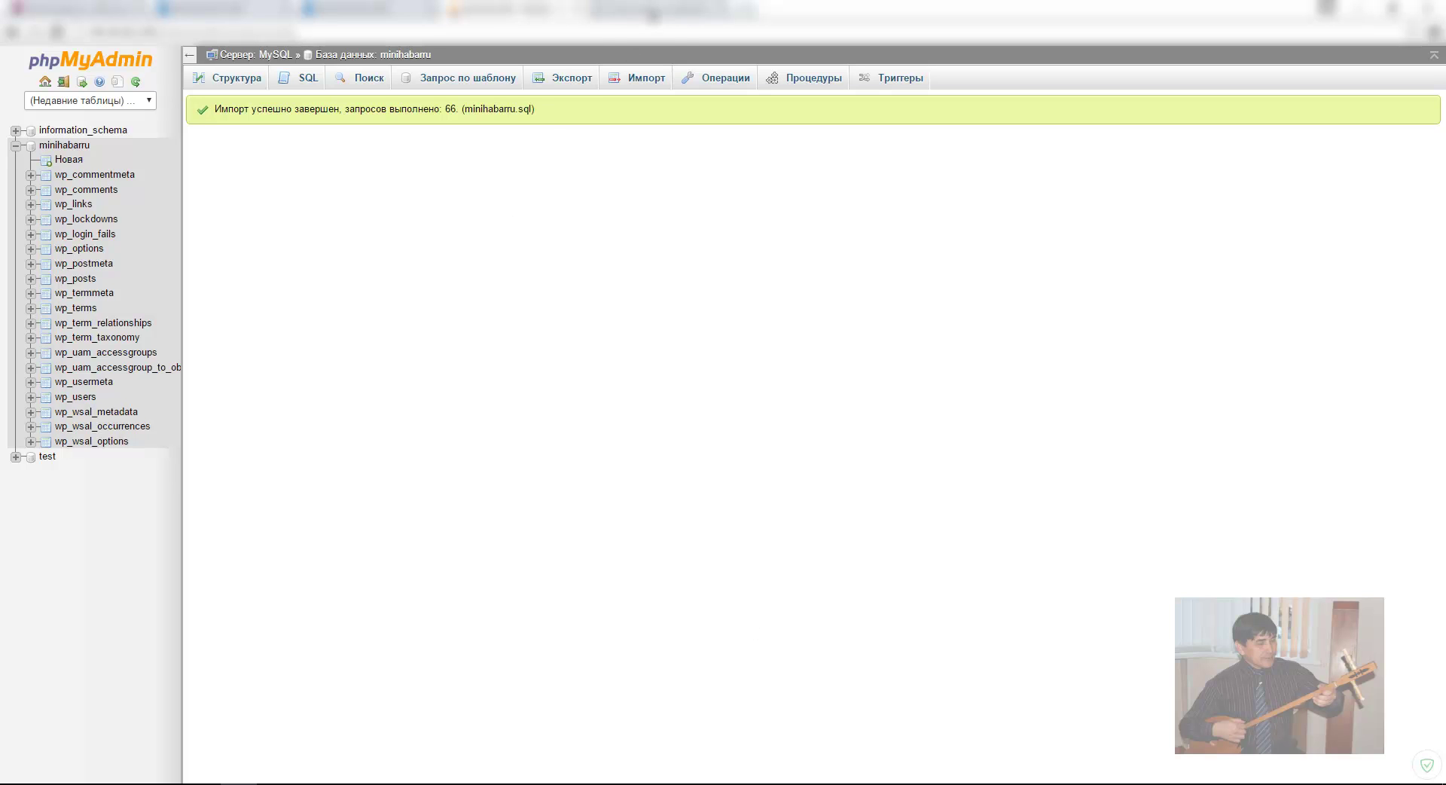
# Step: Reload the mini-habar.ru site and look through its home page to check that the restored content loads
pyautogui.click(654, 11)
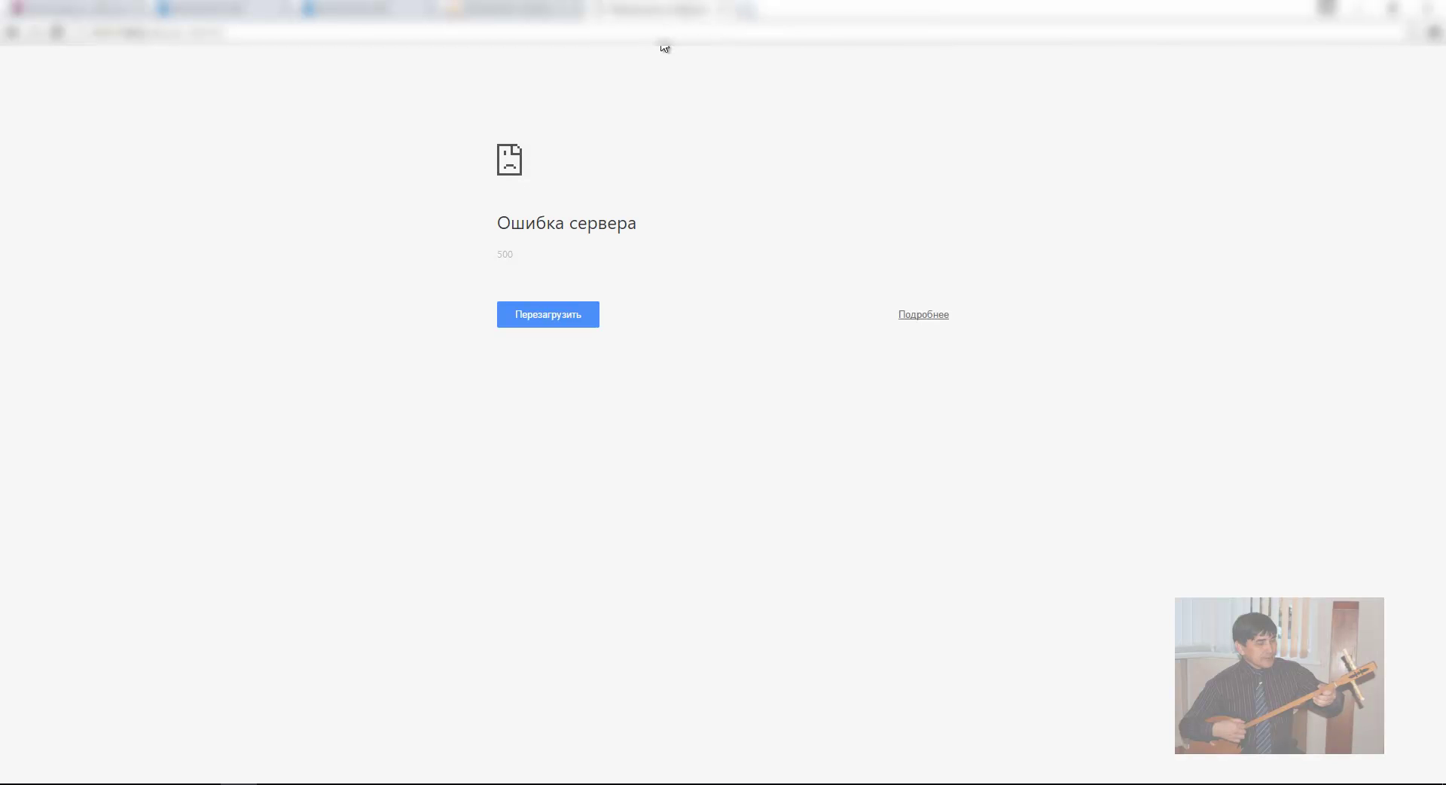
pyautogui.click(57, 33)
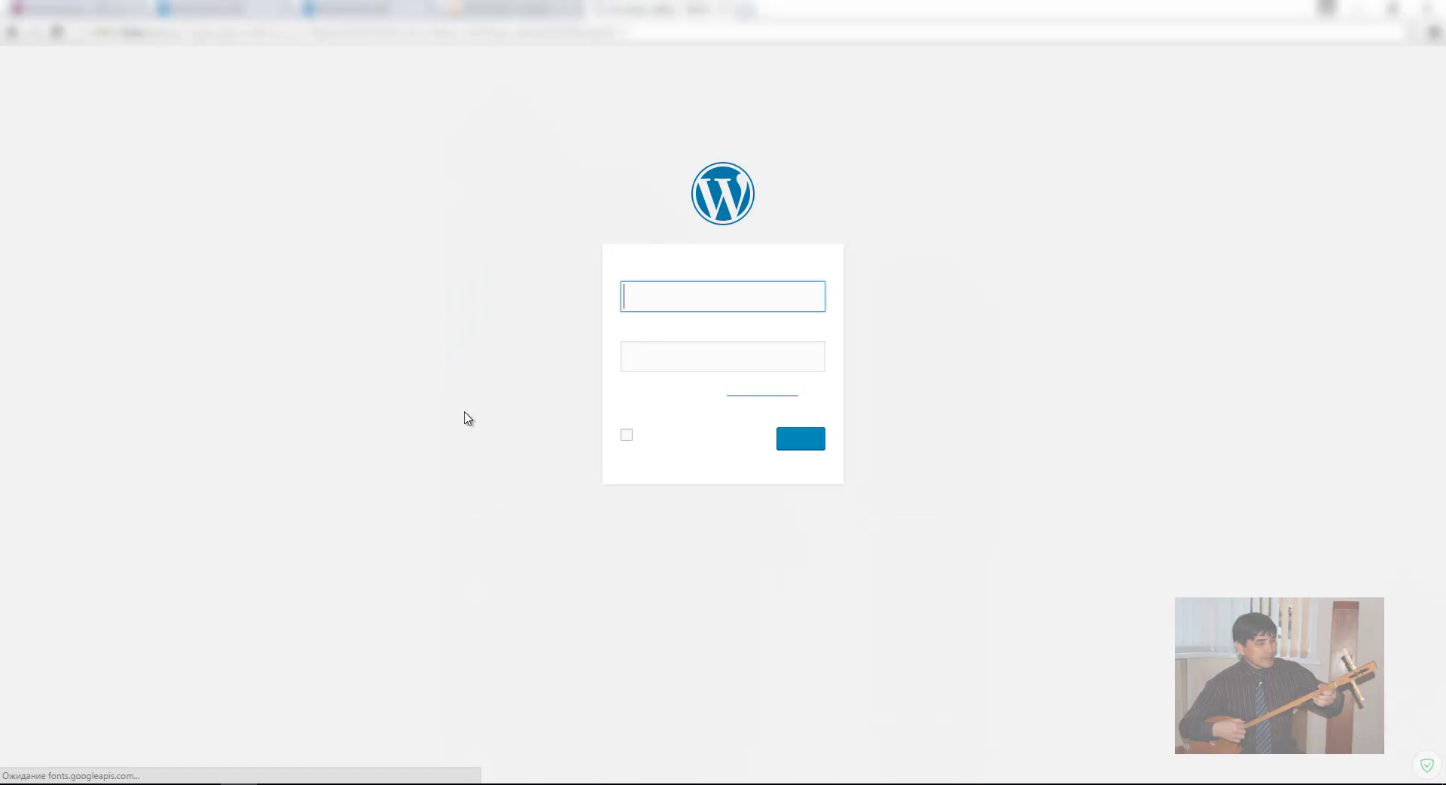
pyautogui.click(700, 538)
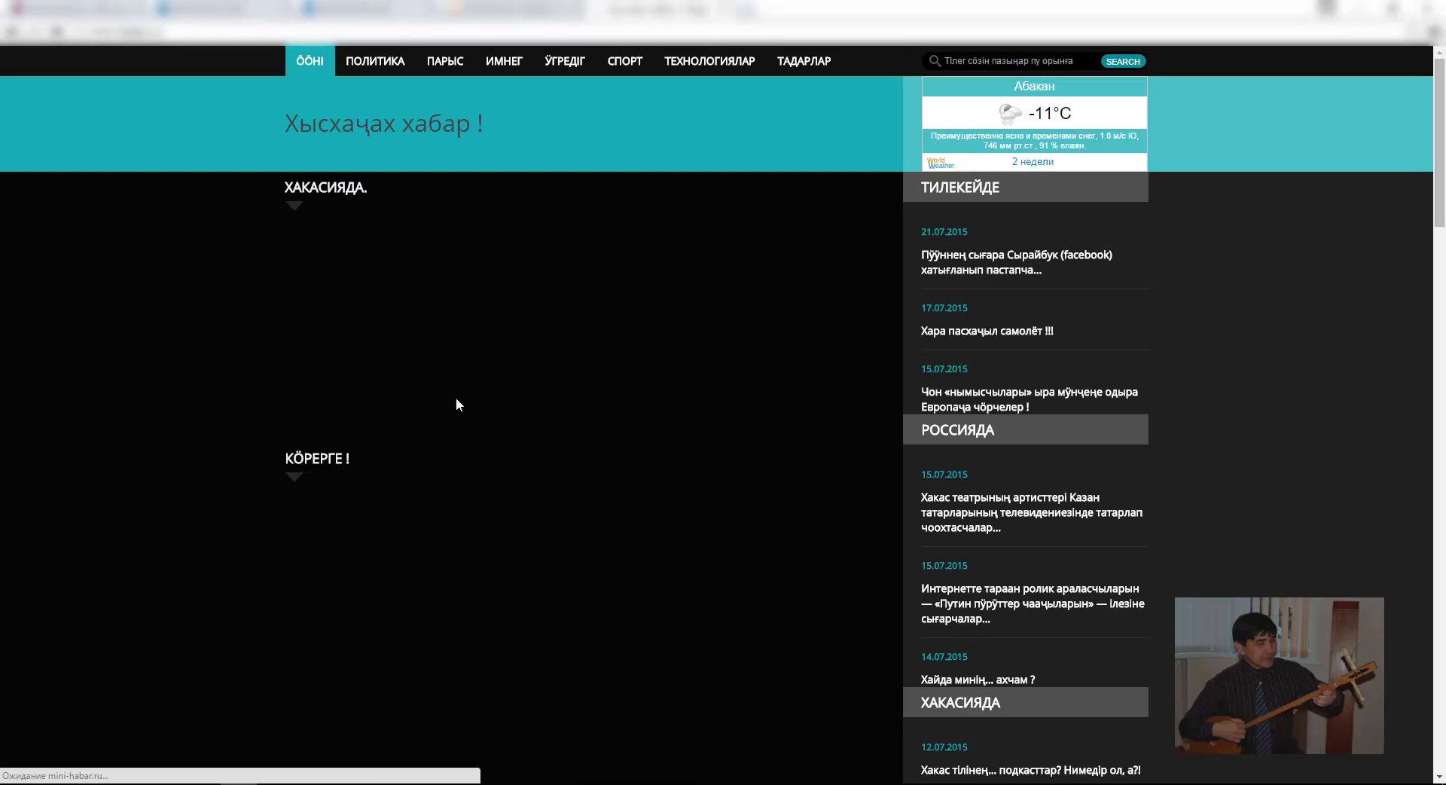
pyautogui.scroll(-10, 590, 358)
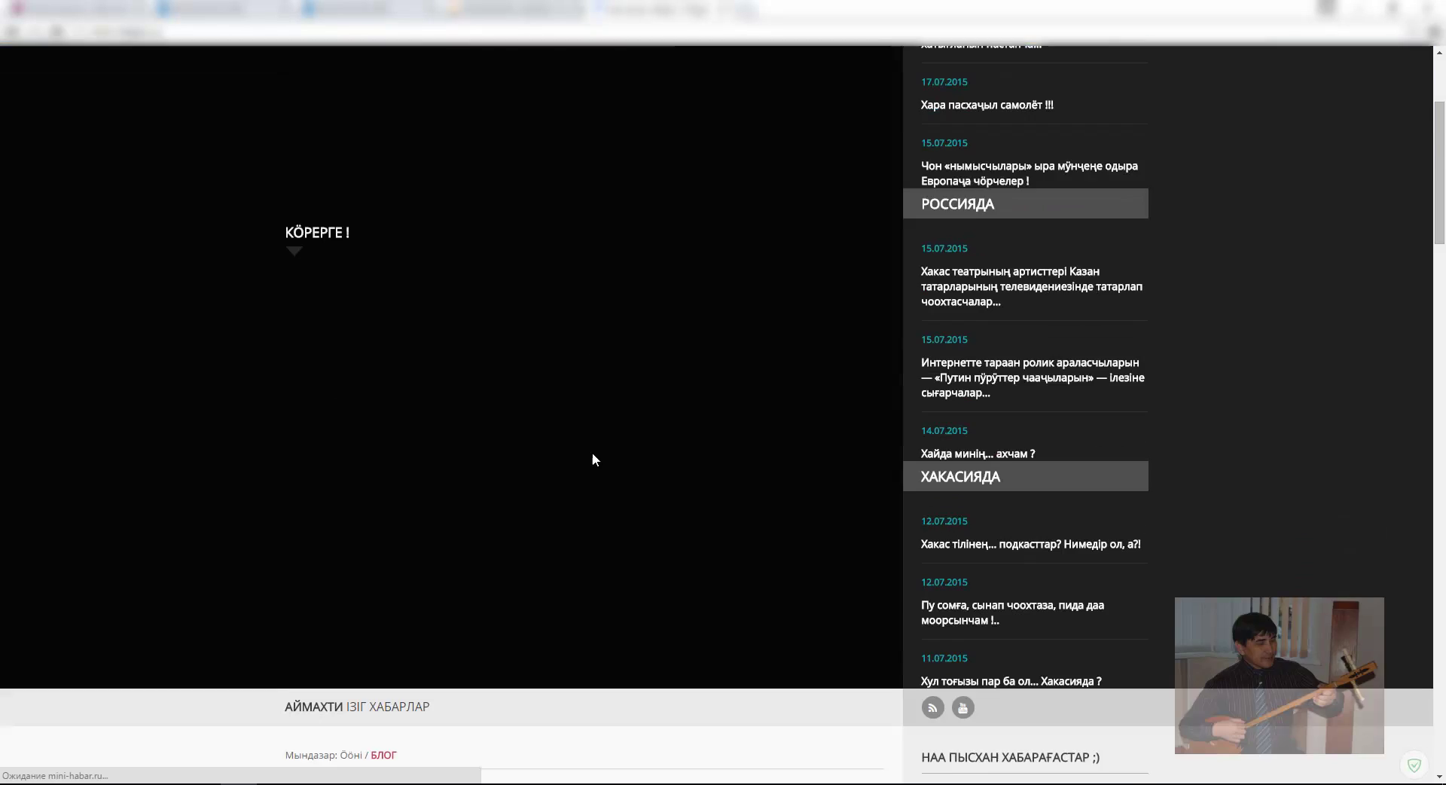
pyautogui.scroll(-15, 599, 450)
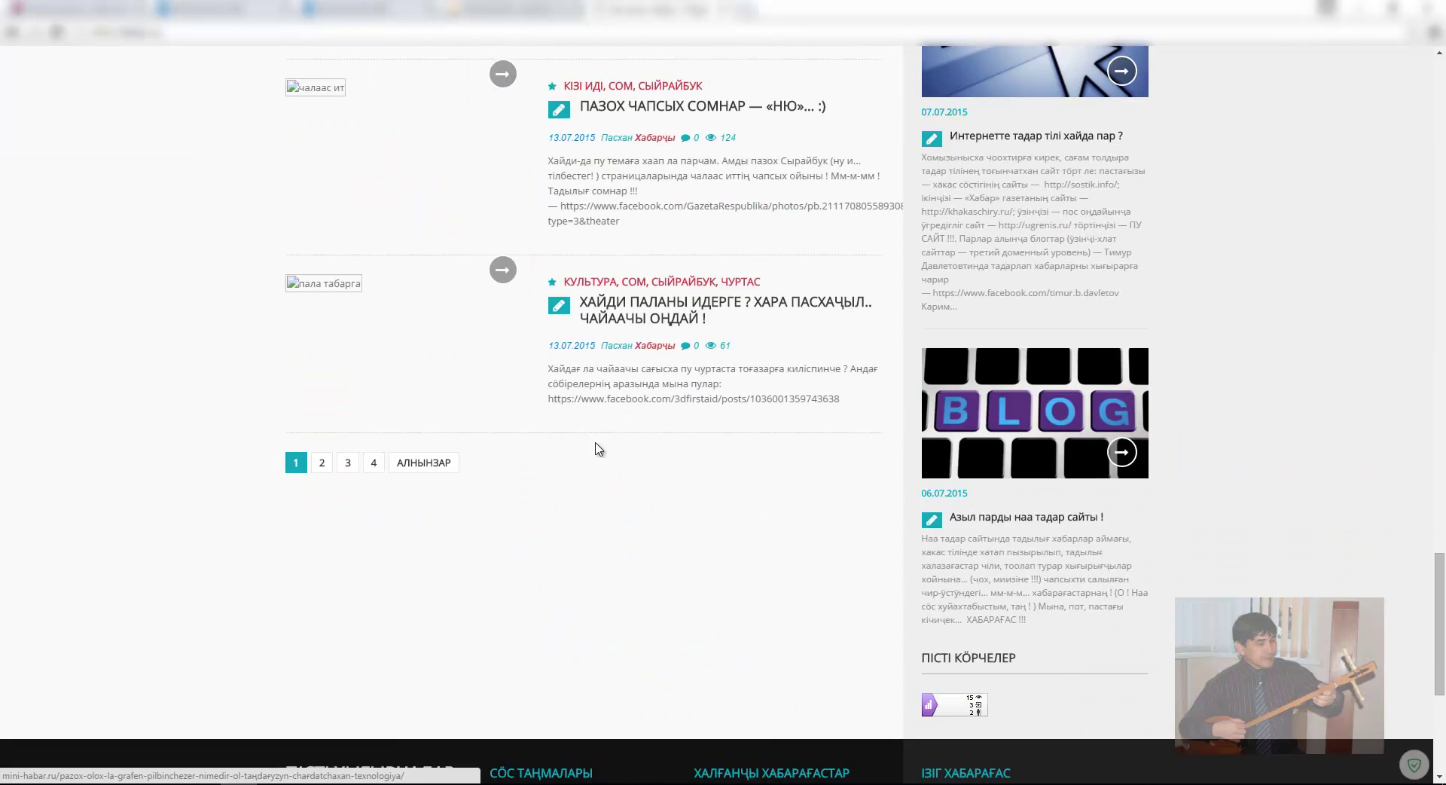
pyautogui.scroll(20, 599, 452)
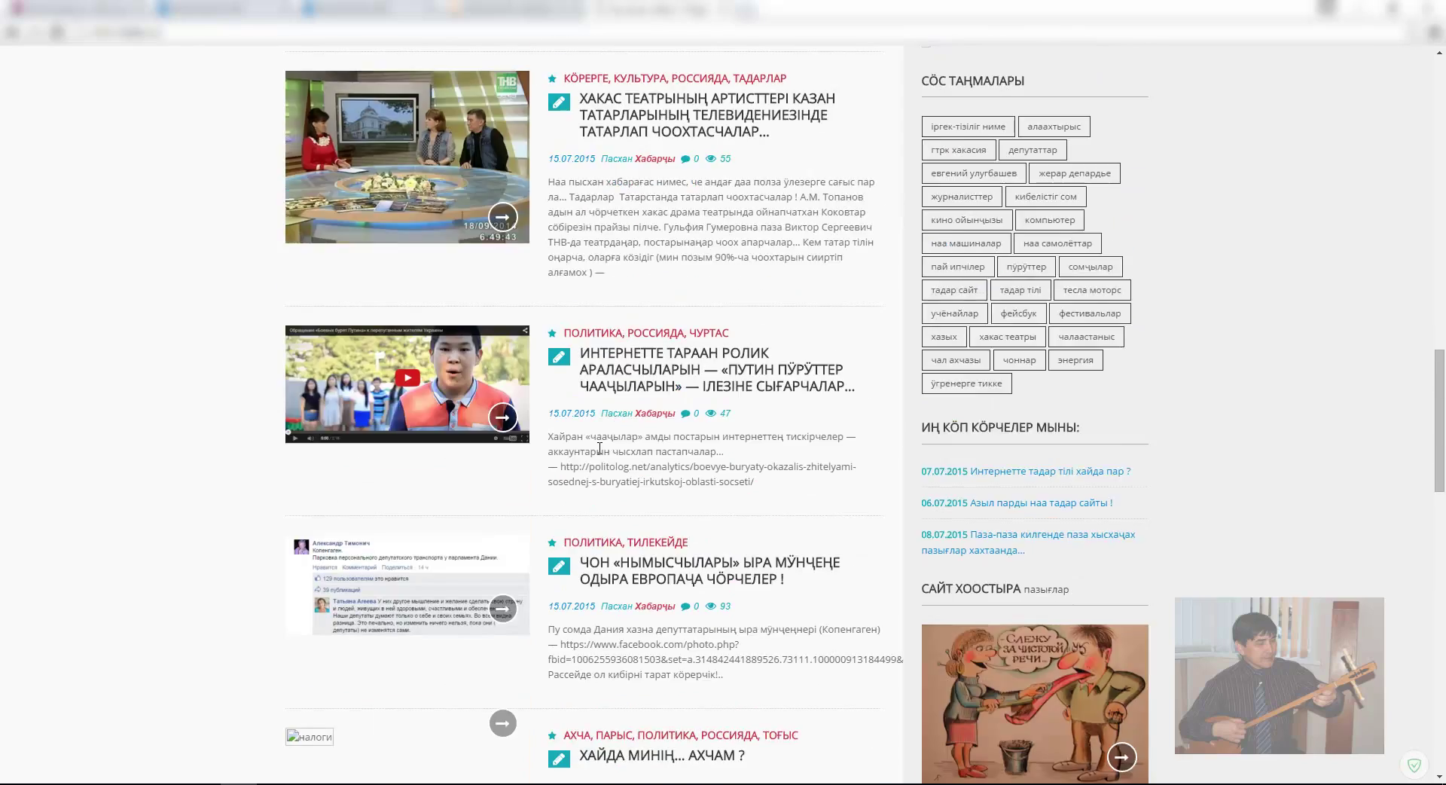
pyautogui.scroll(1, 598, 446)
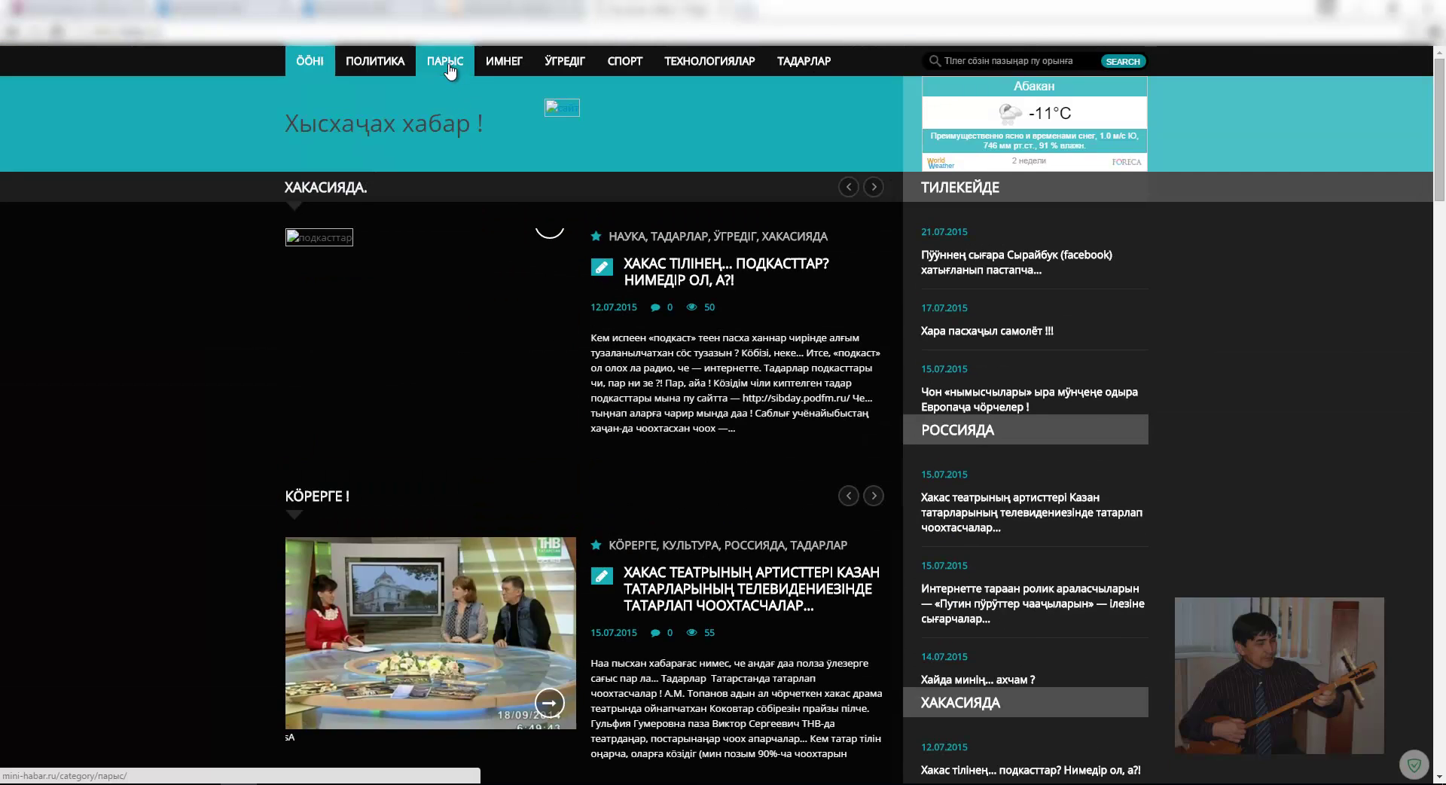
# Step: Check the site's ПАРЫС, ИМНЕГ and ӰГРЕДІГ category pages for restored posts and images
pyautogui.press('Return')
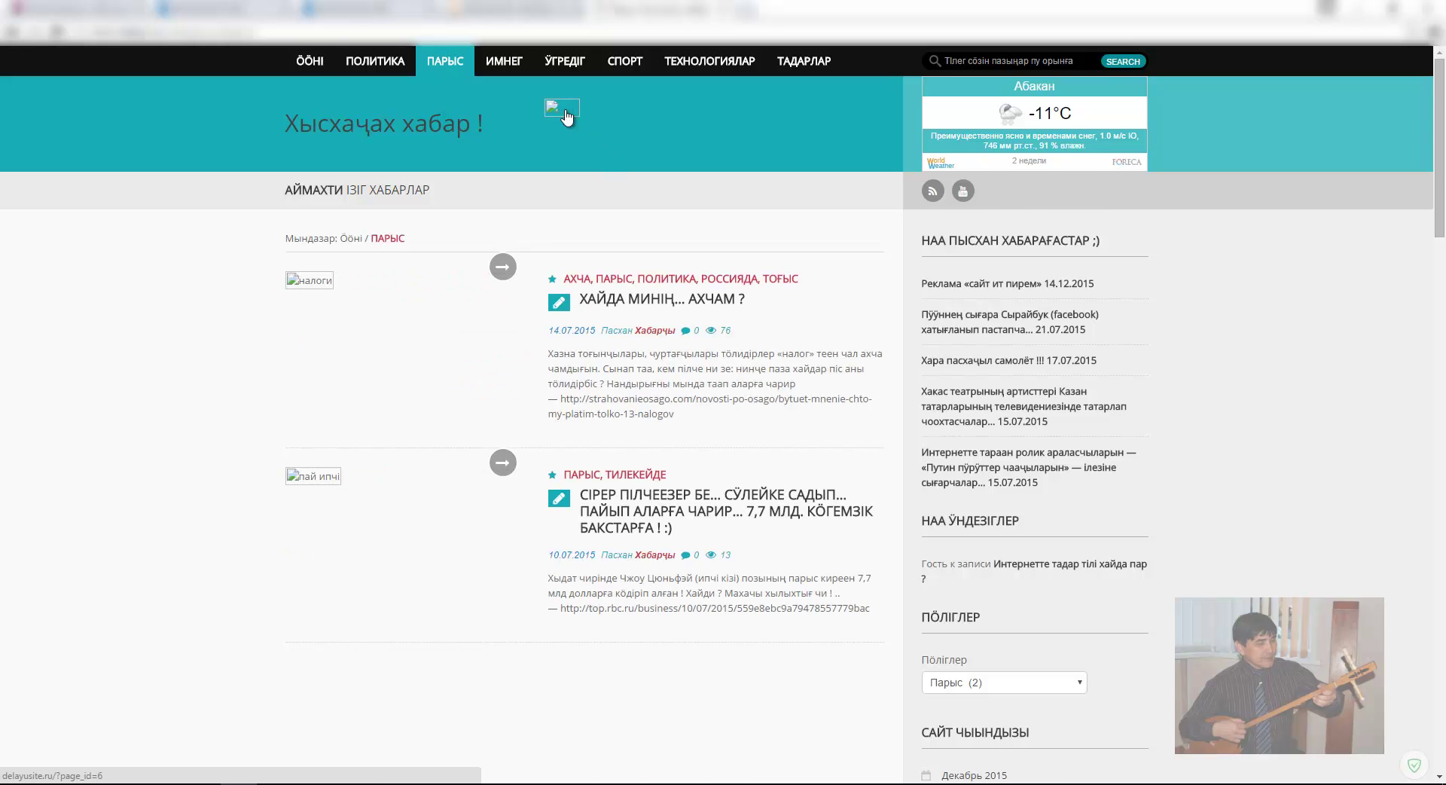
pyautogui.scroll(-8, 599, 160)
pyautogui.scroll(11, 602, 192)
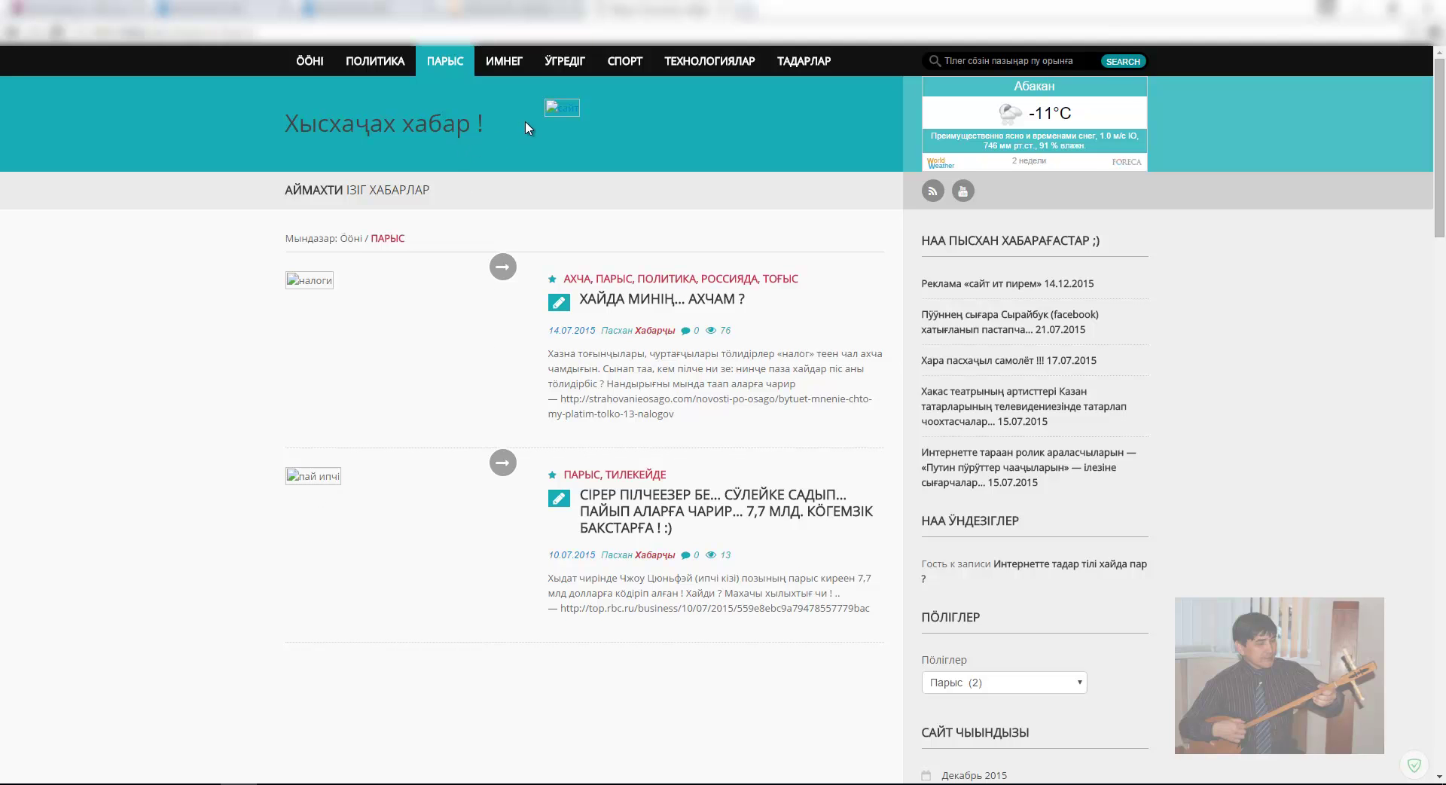
pyautogui.click(503, 65)
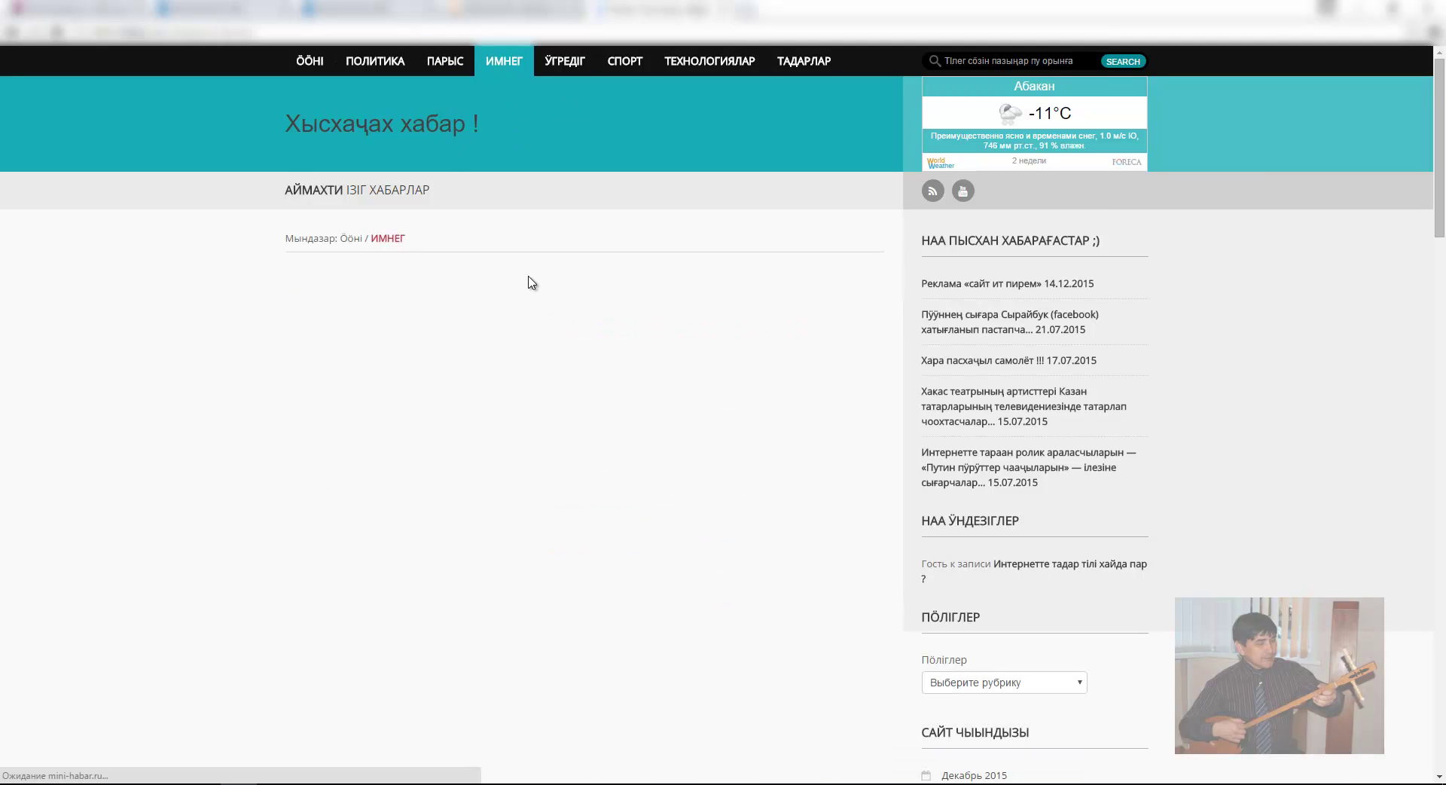
pyautogui.scroll(-5, 532, 294)
pyautogui.scroll(5, 532, 293)
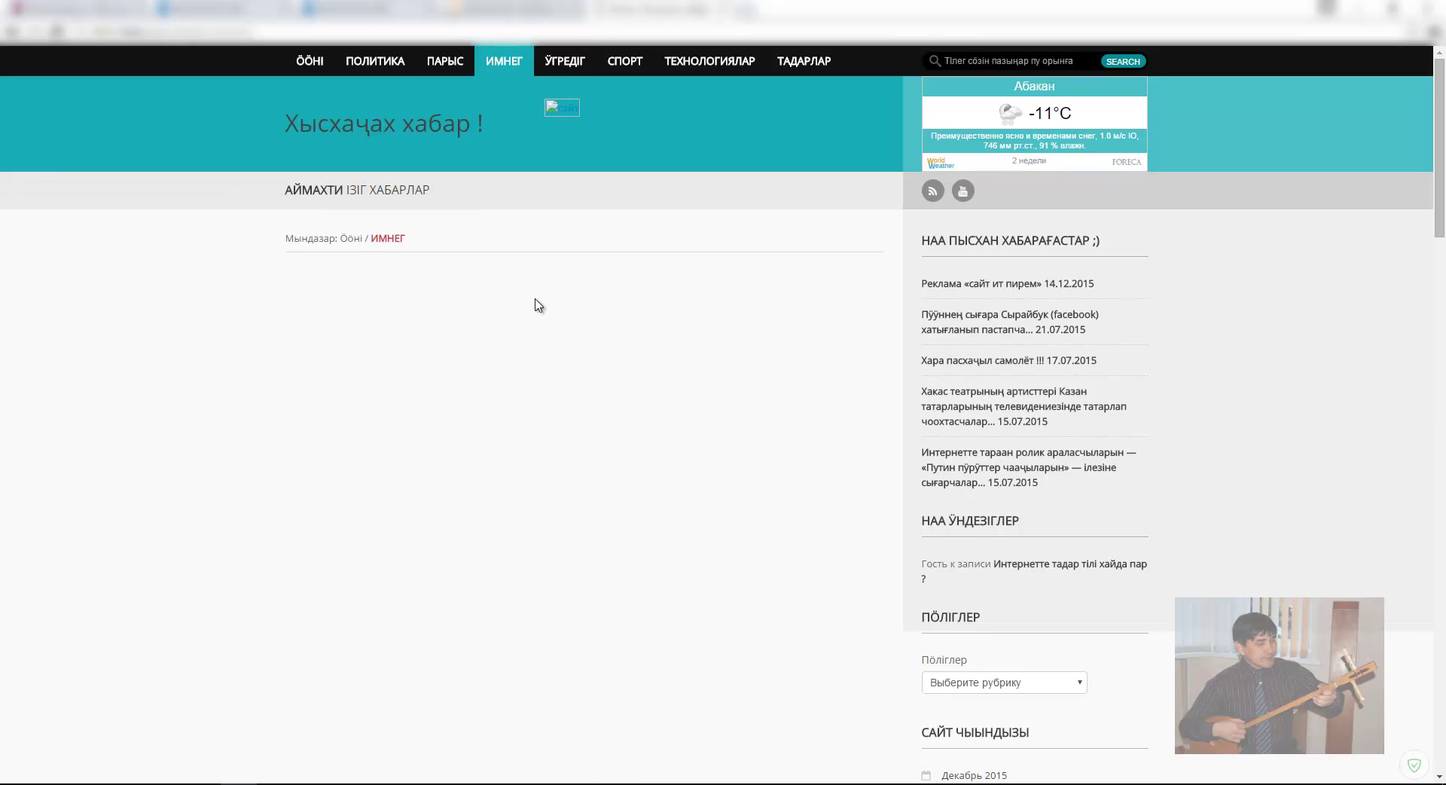
pyautogui.click(585, 71)
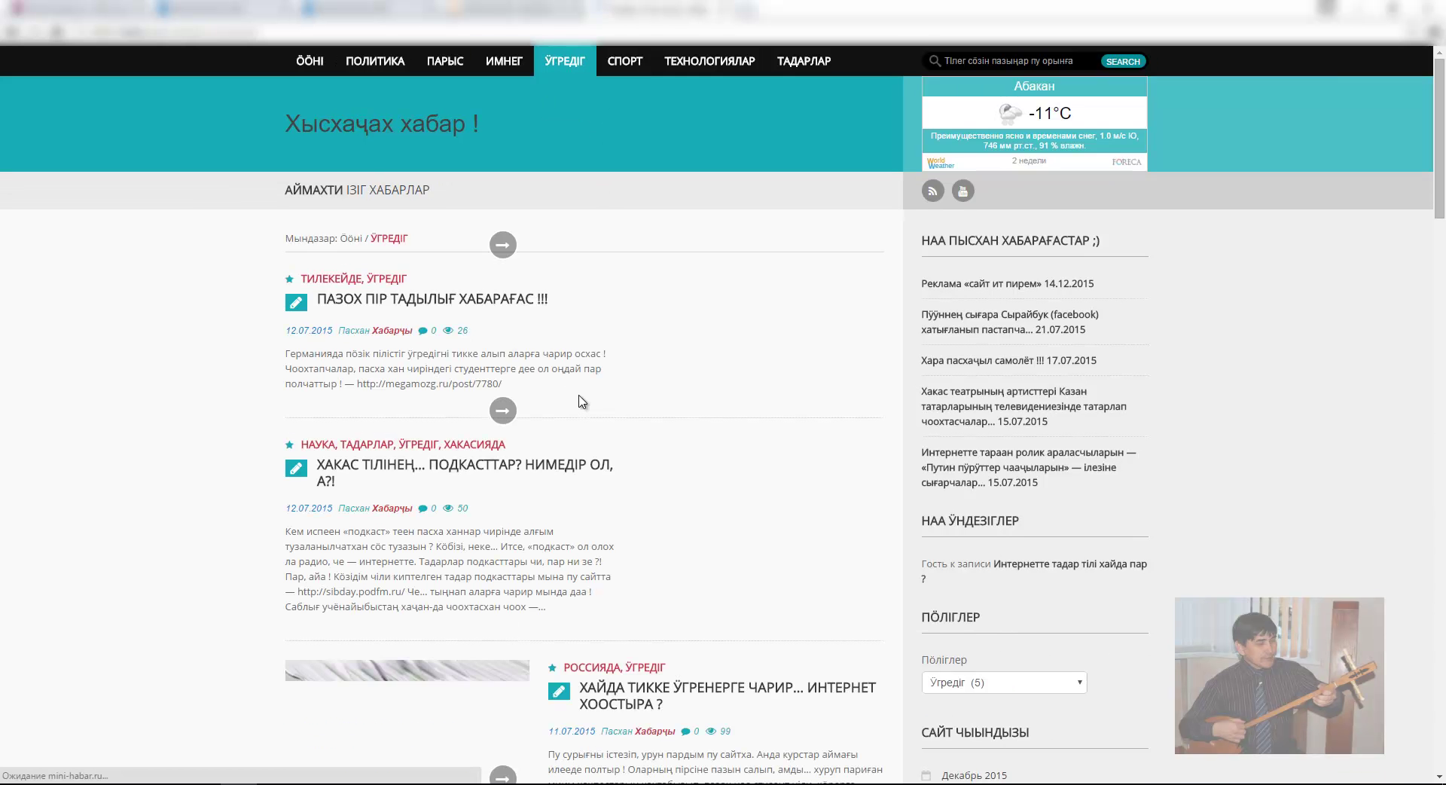
pyautogui.scroll(-14, 542, 362)
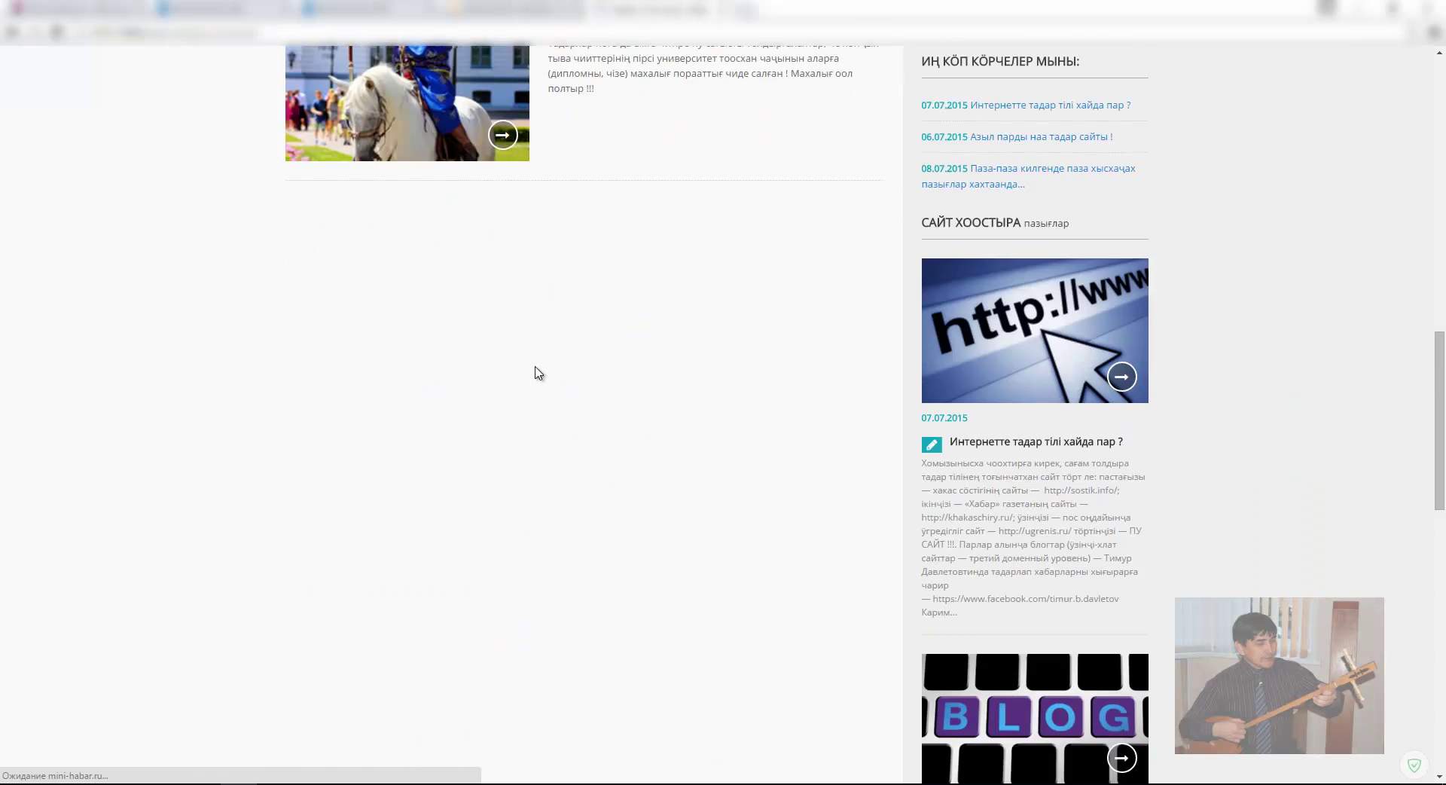
pyautogui.scroll(4, 531, 356)
pyautogui.scroll(5, 536, 433)
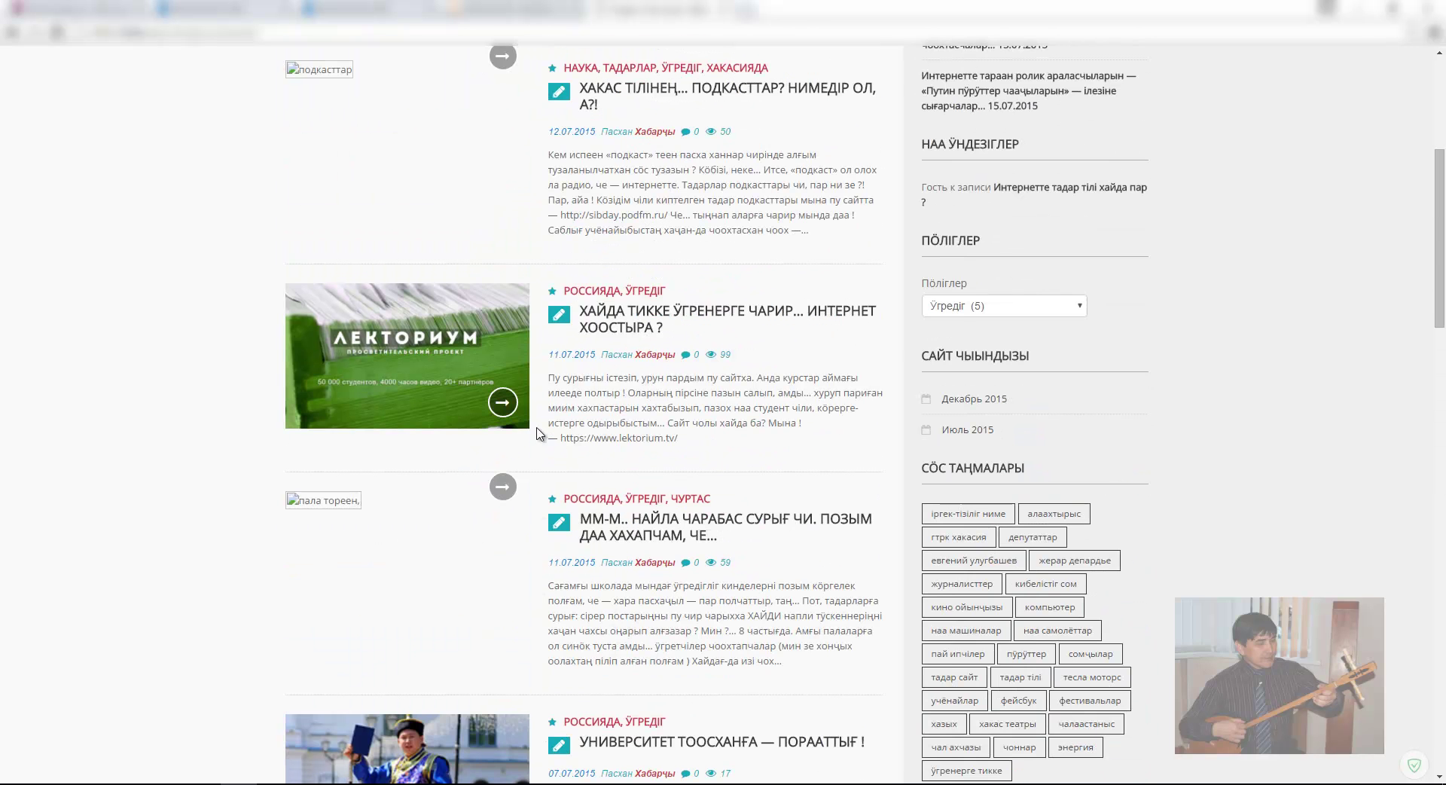
pyautogui.scroll(5, 358, 412)
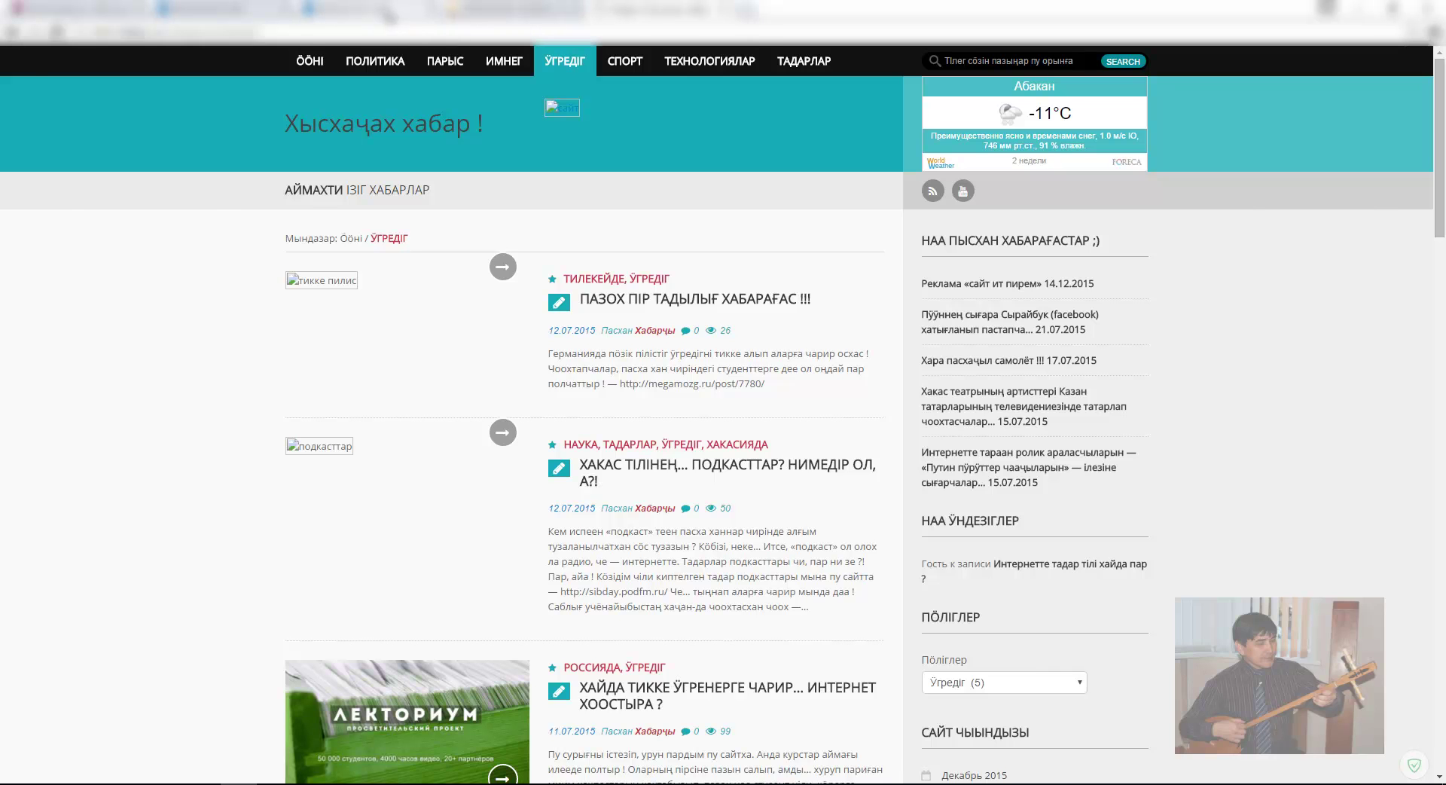
# Step: Switch to ISPmanager and open the root directory of the mini-habar.ru domain in the file manager
pyautogui.click(389, 14)
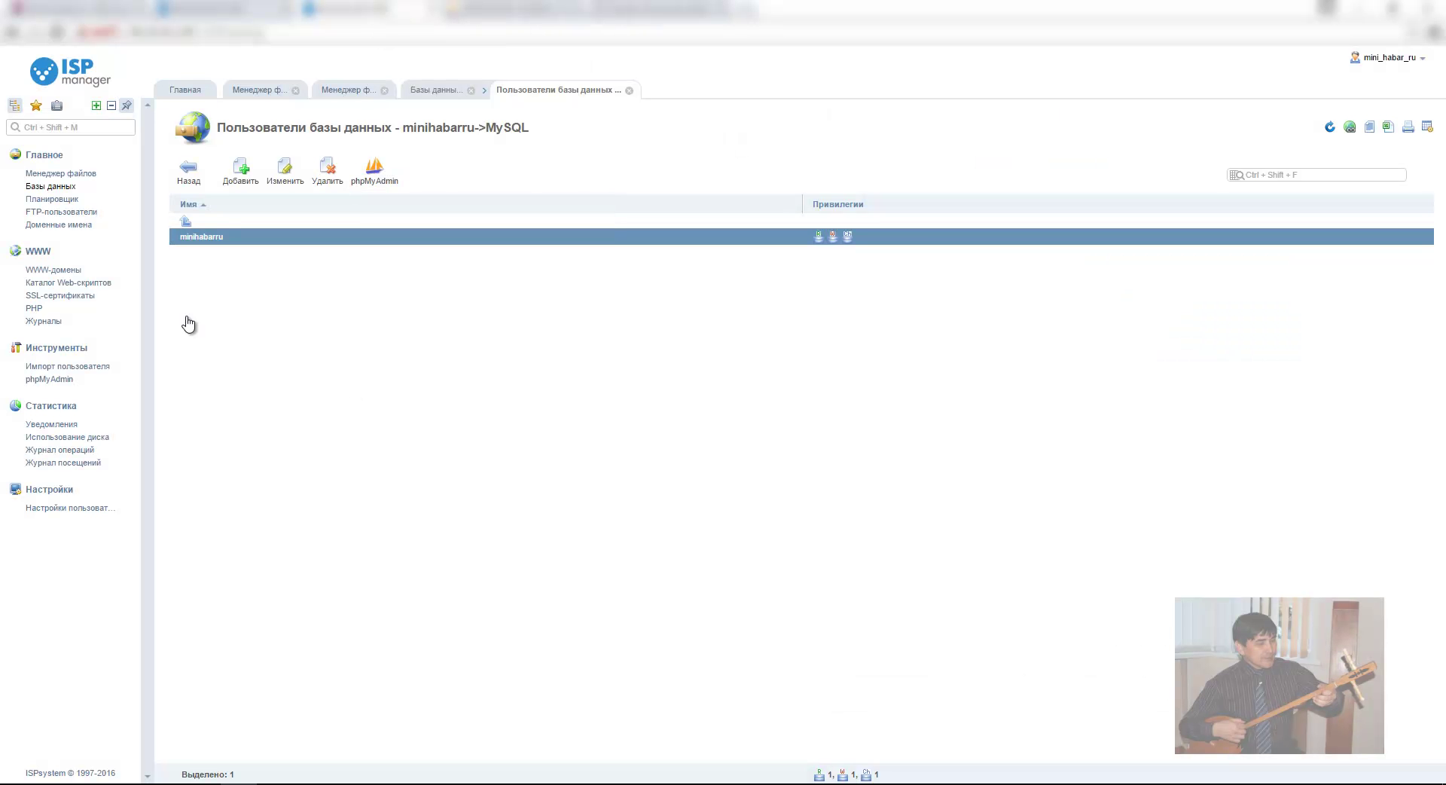
pyautogui.click(83, 176)
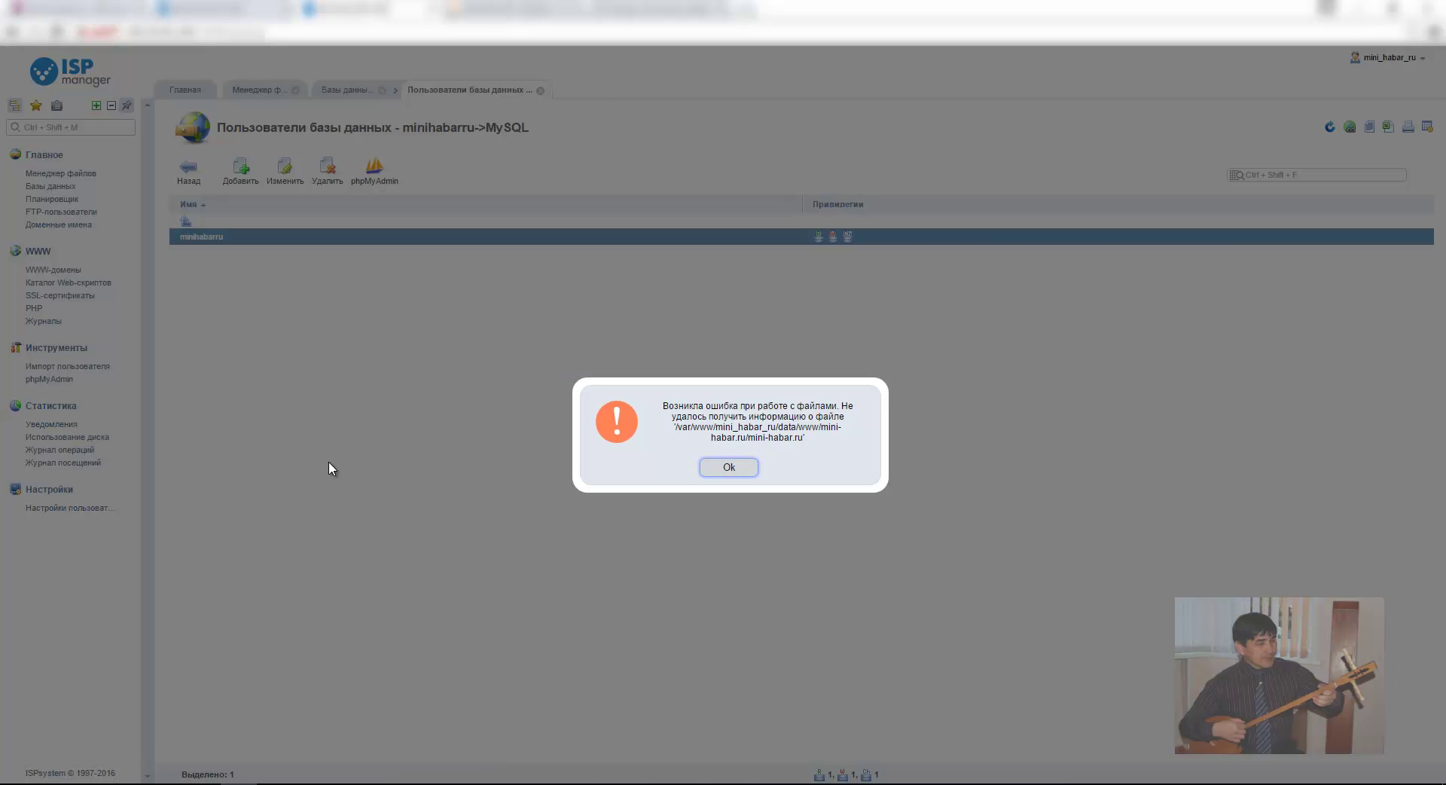
pyautogui.click(729, 466)
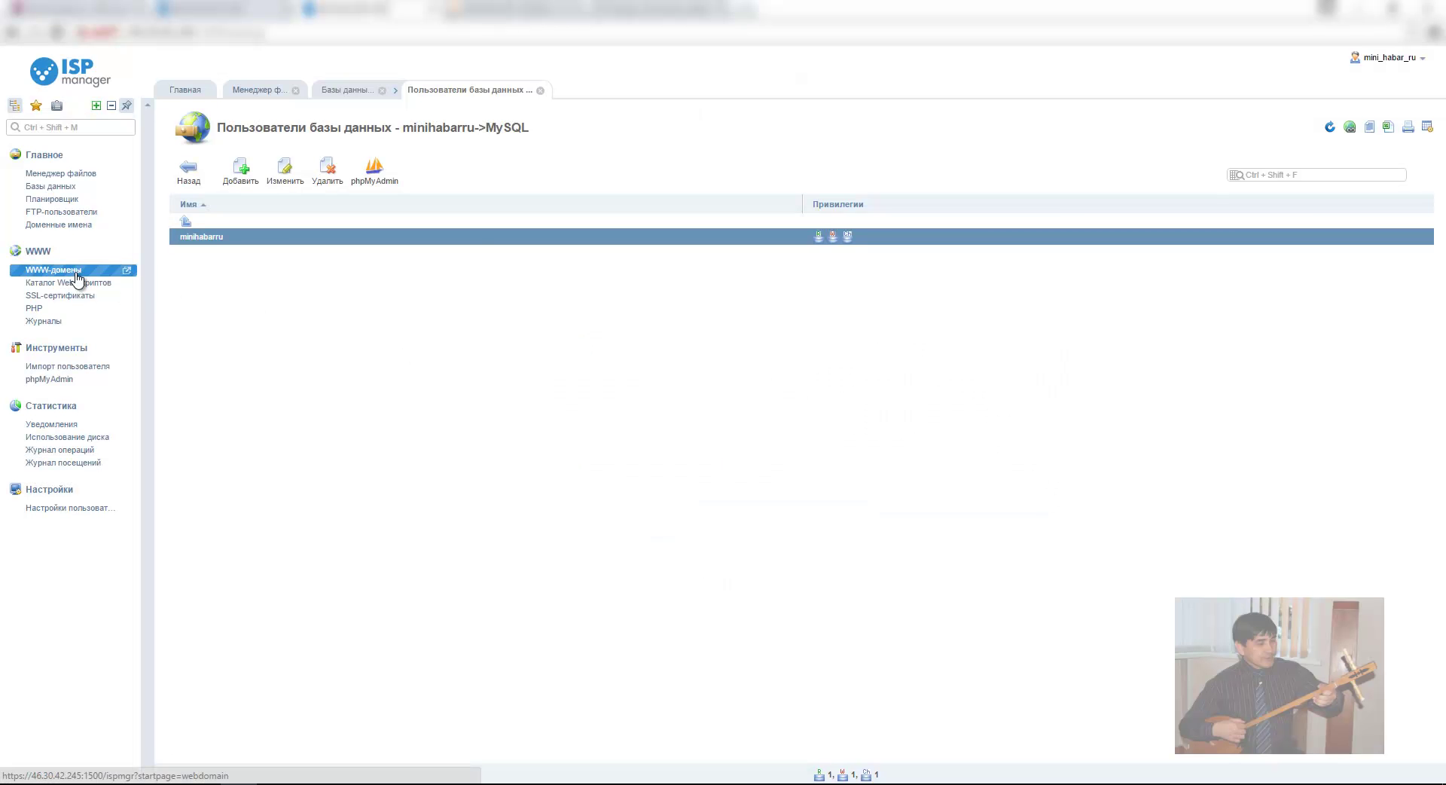
pyautogui.click(72, 271)
pyautogui.click(272, 223)
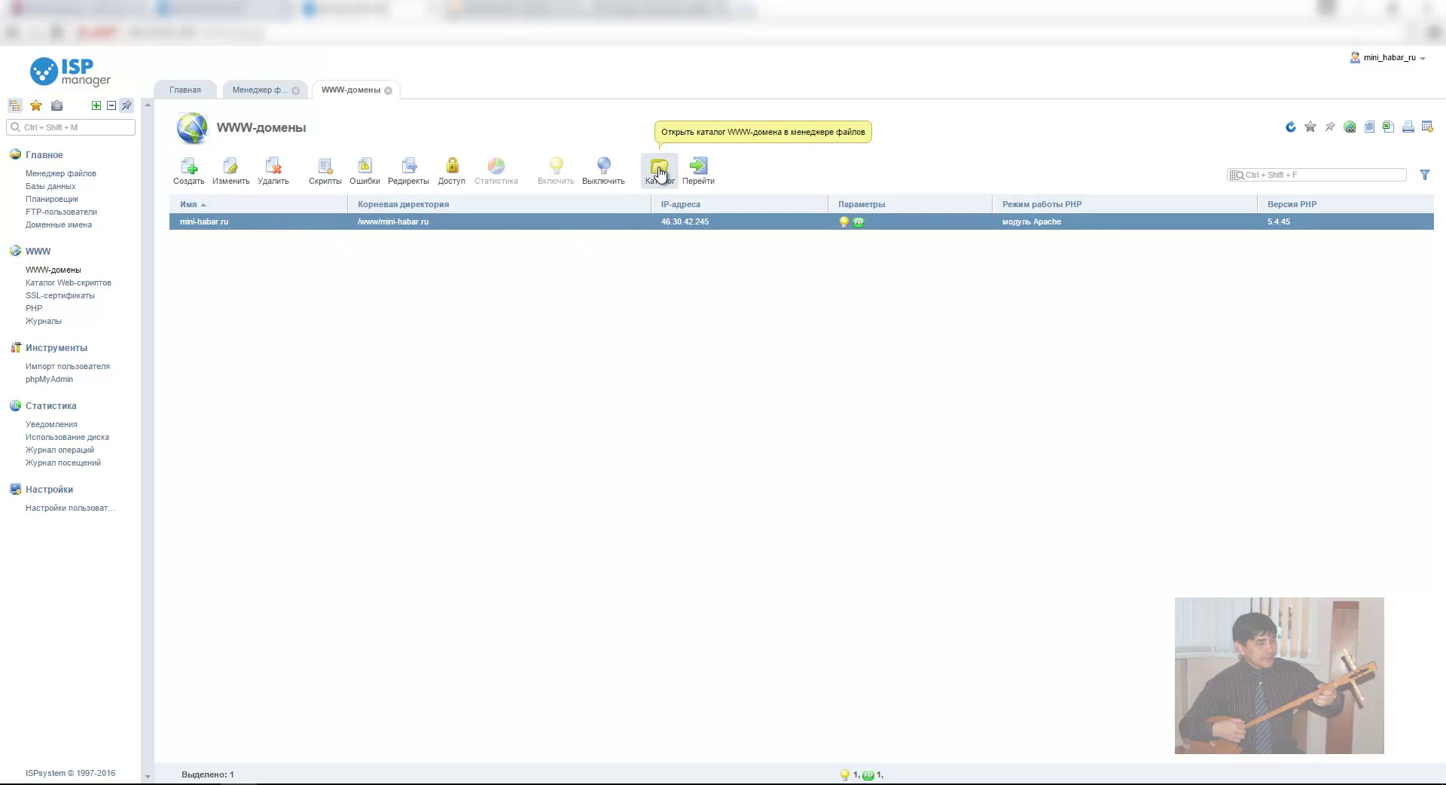
pyautogui.click(659, 171)
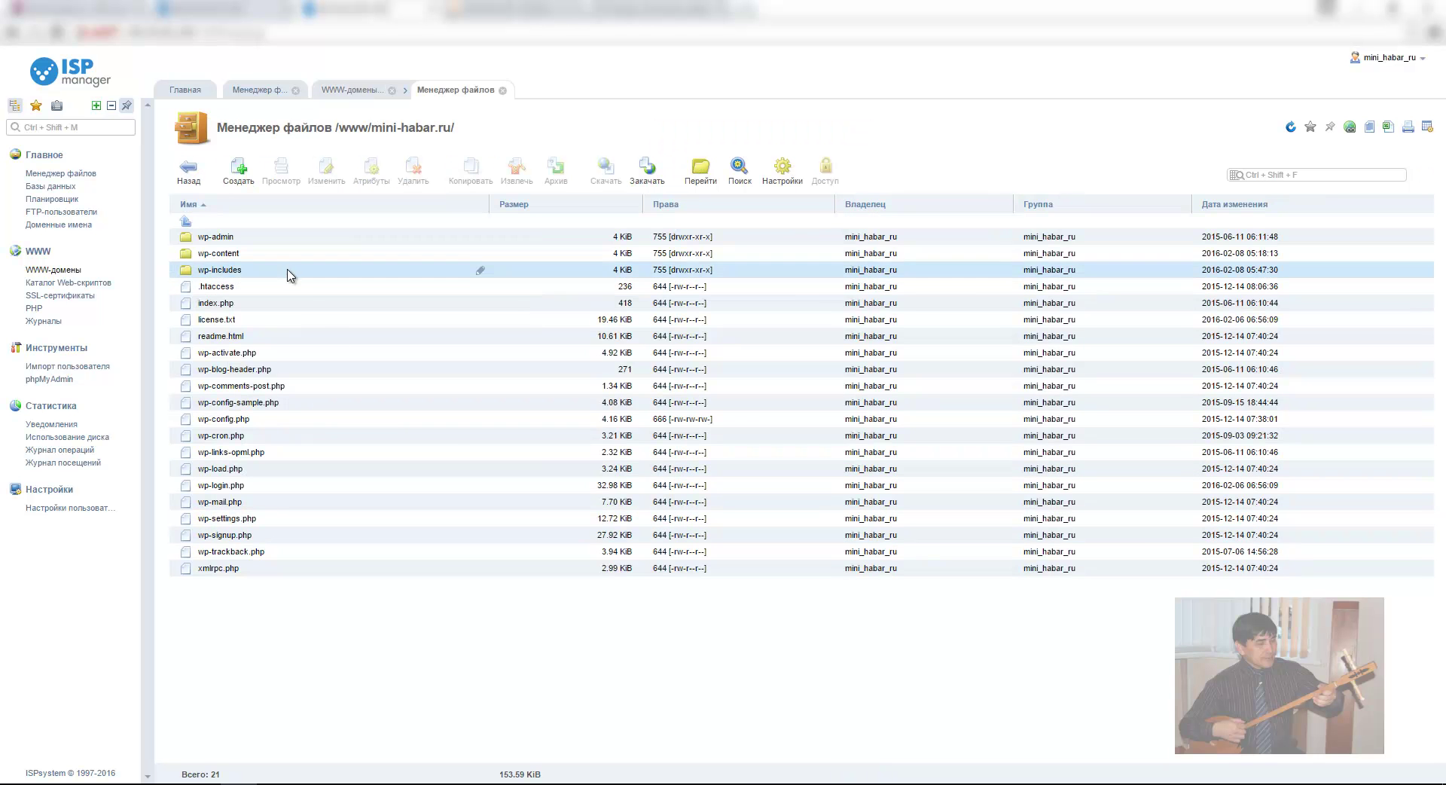
# Step: Download all files and folders of the site's root directory as one zip archive and show it in its download folder
pyautogui.click(298, 241)
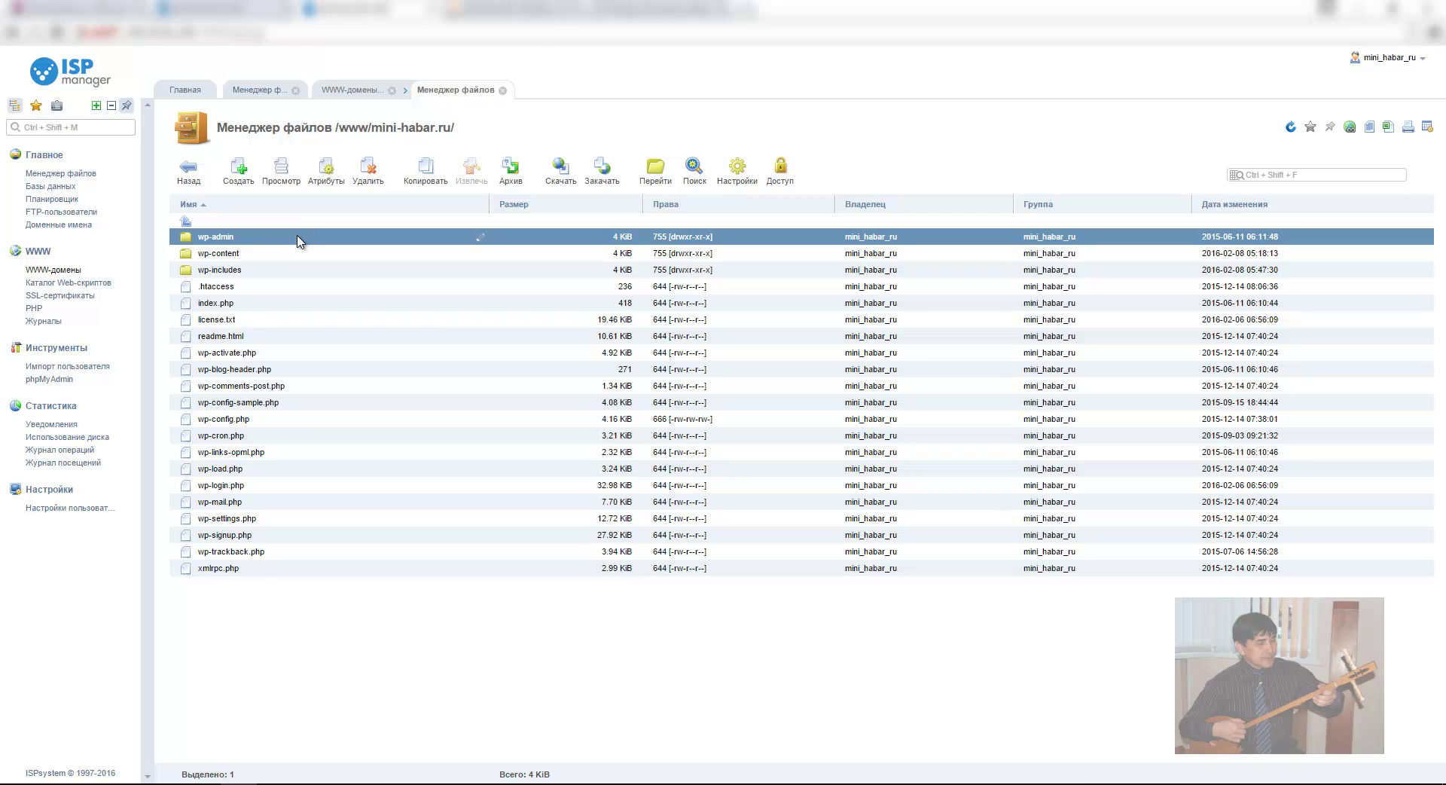
pyautogui.keyDown('shift'); pyautogui.click(325, 570); pyautogui.keyUp('shift')
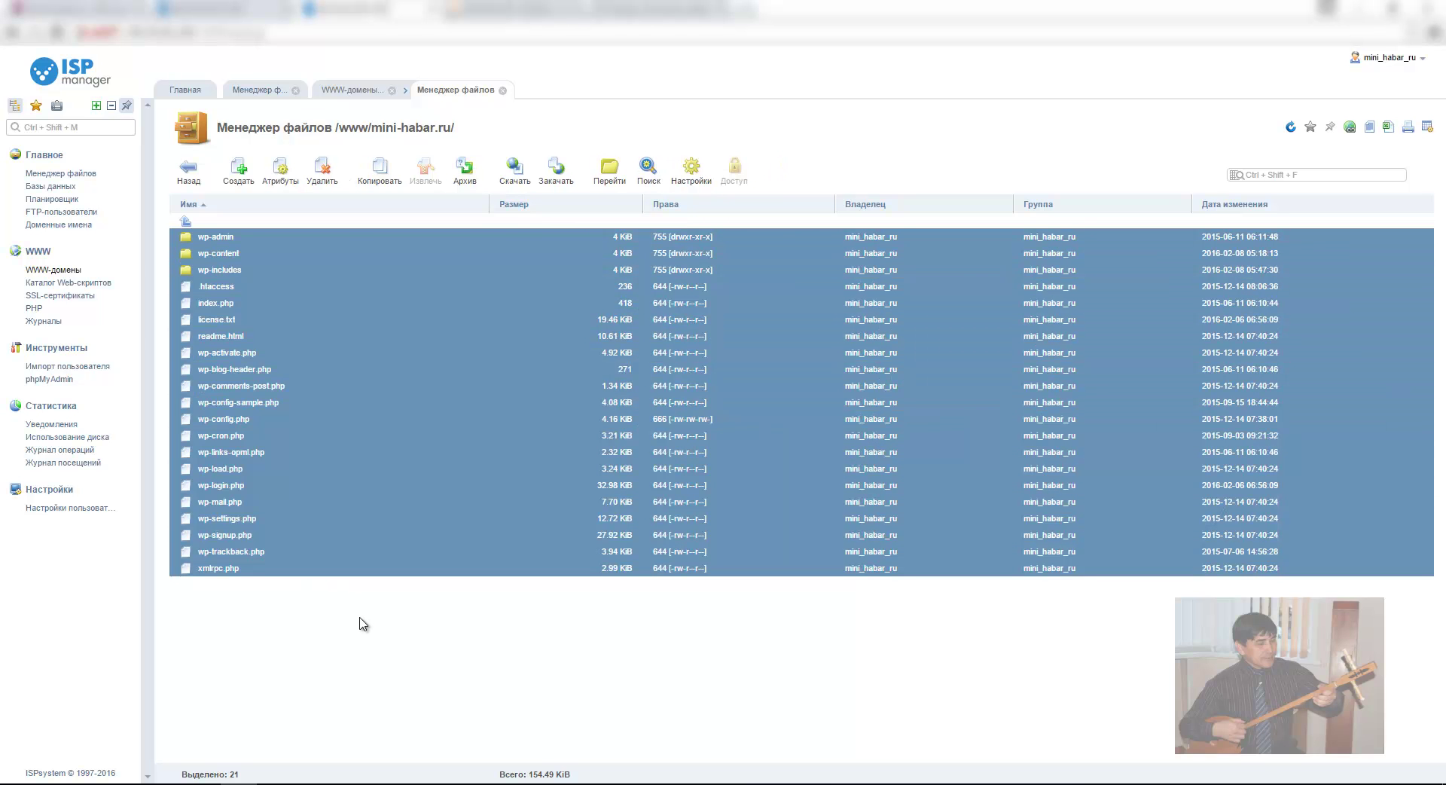
pyautogui.click(516, 170)
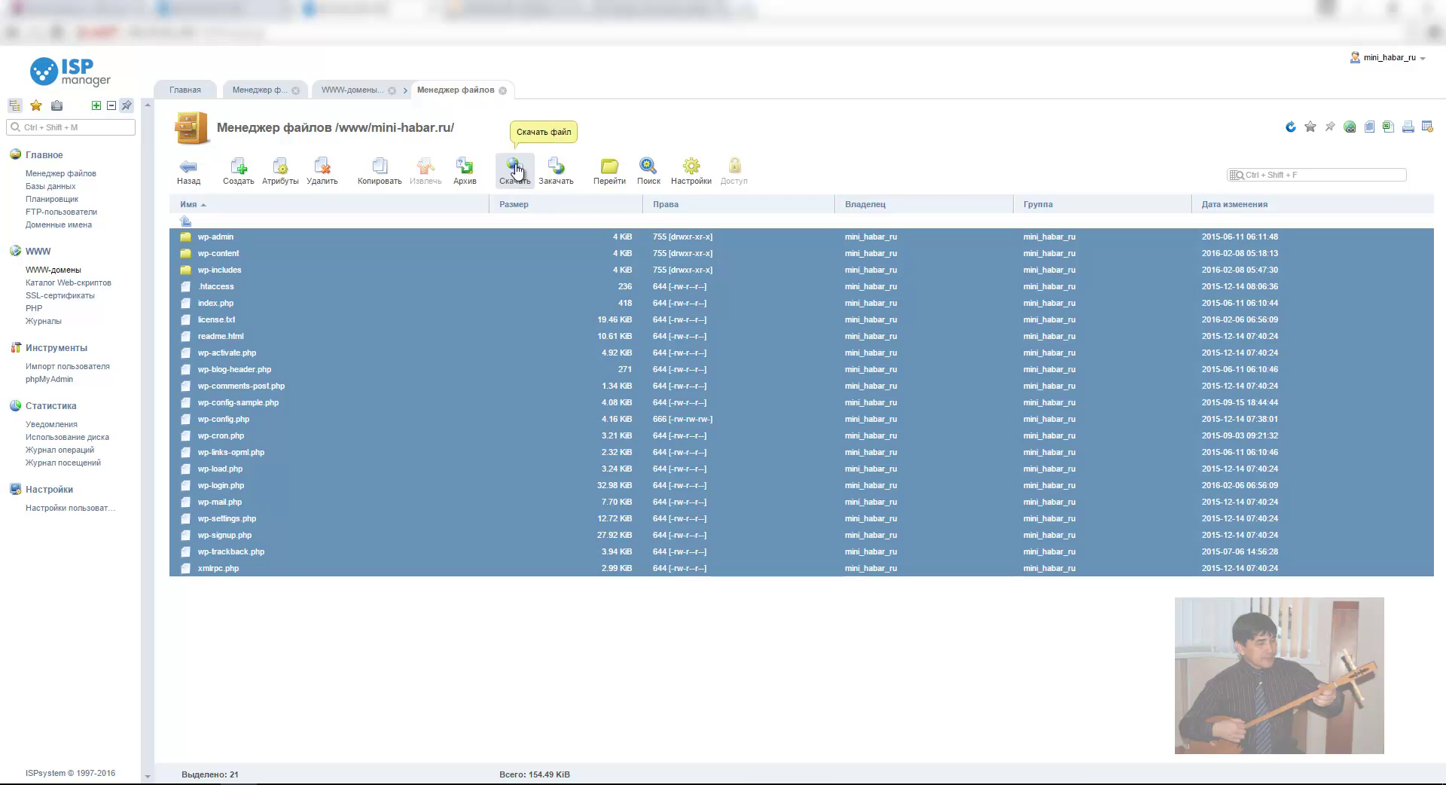
pyautogui.click(700, 456)
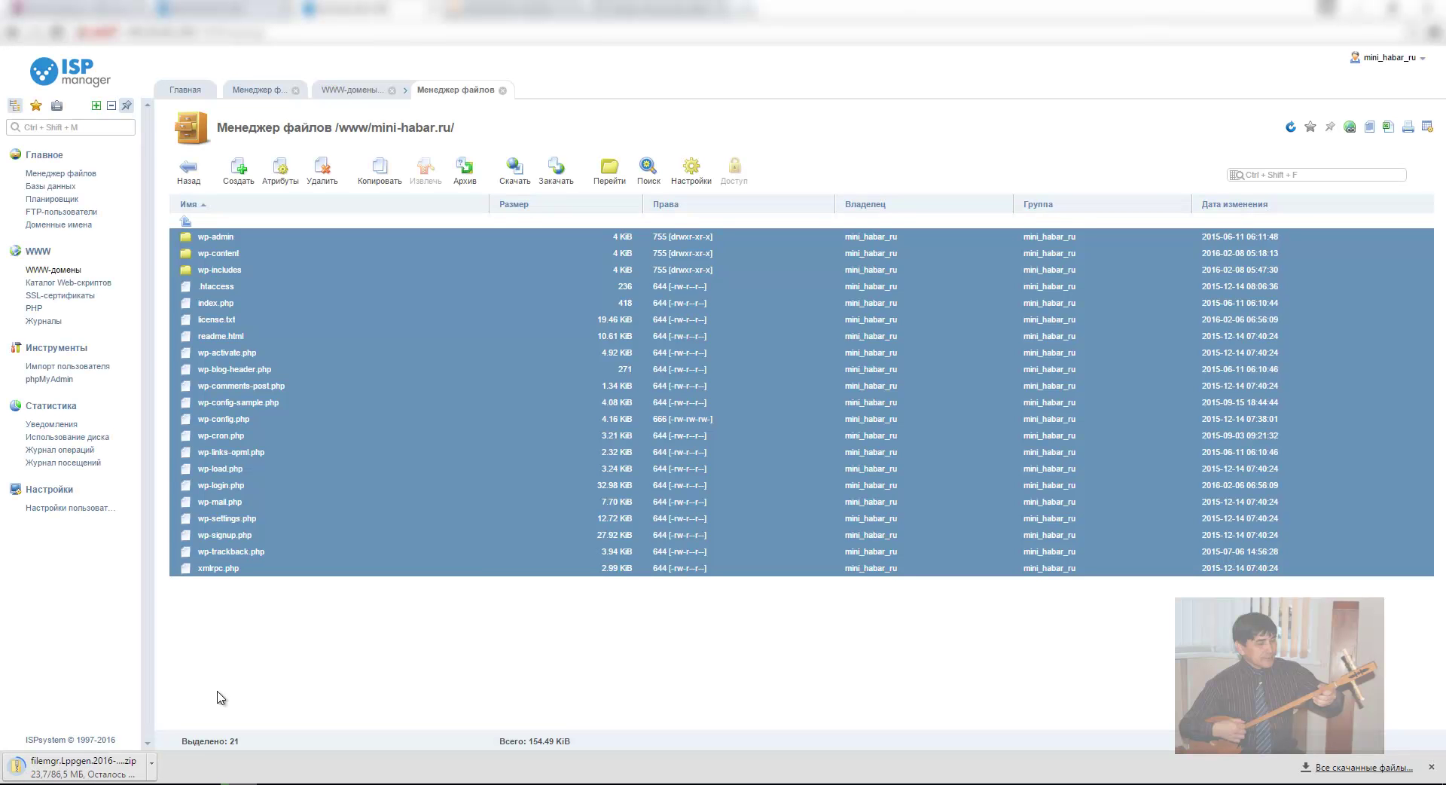
pyautogui.click(151, 764)
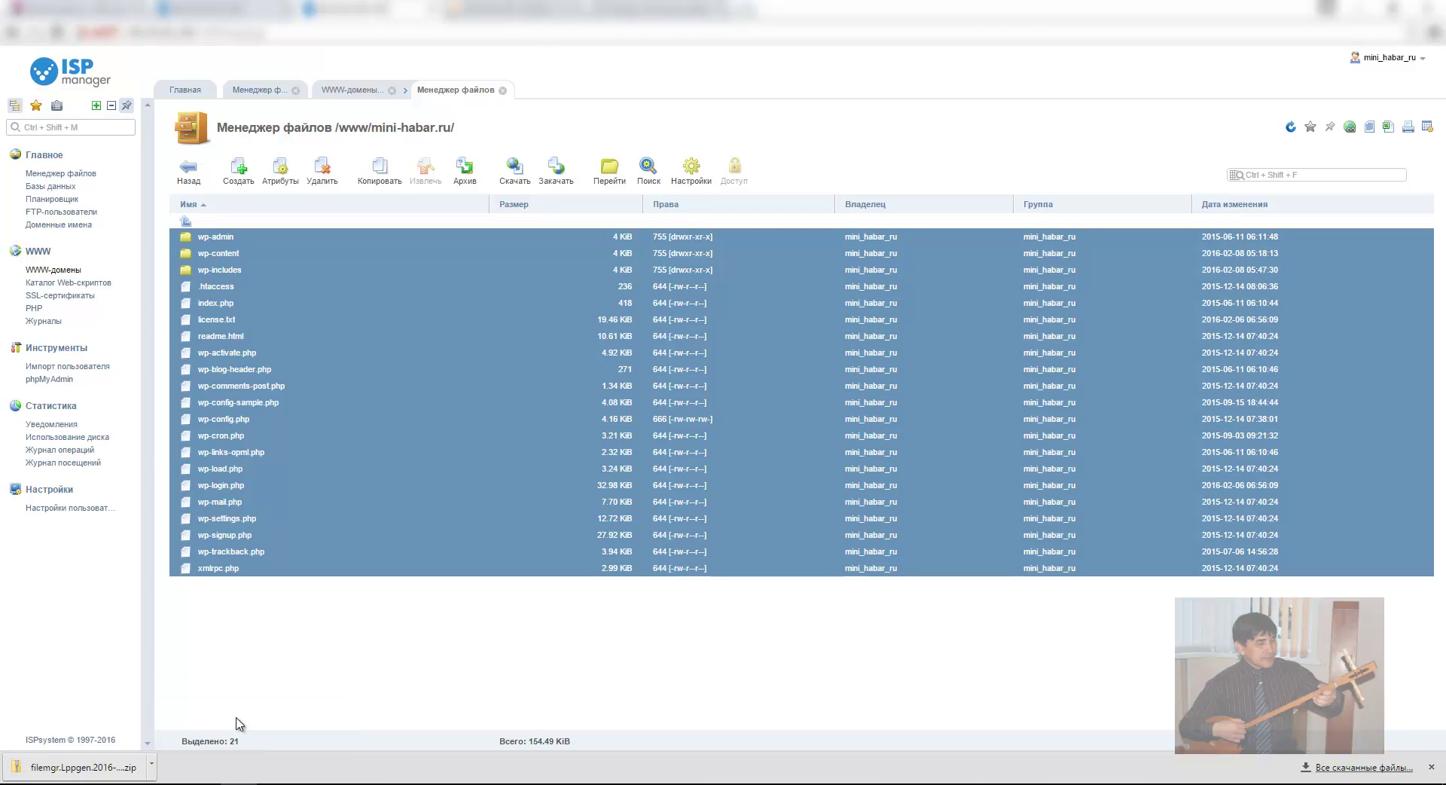
pyautogui.click(240, 719)
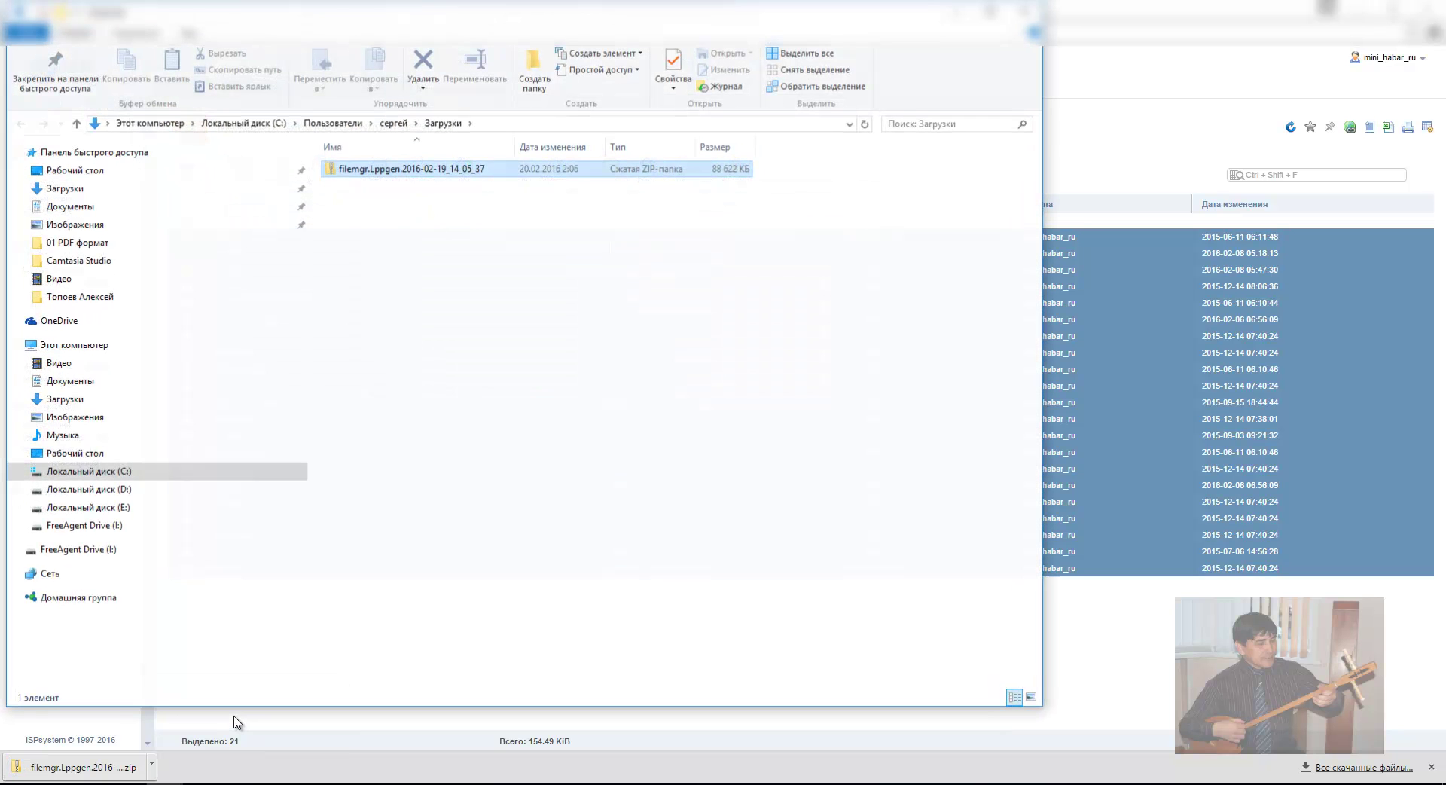
pyautogui.click(358, 169)
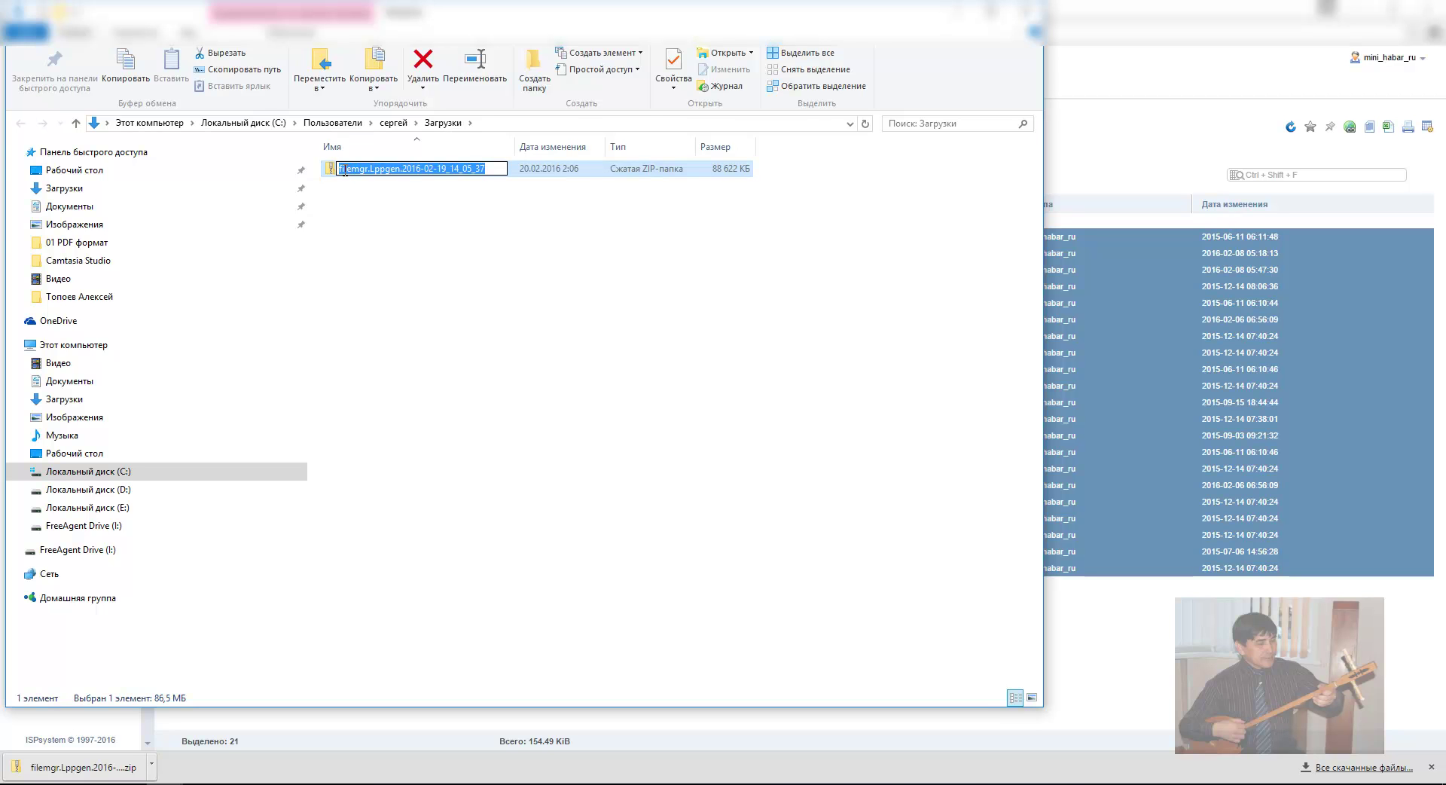
pyautogui.click(357, 172)
pyautogui.moveTo(400, 169); pyautogui.dragTo(337, 168)
pyautogui.click(360, 205)
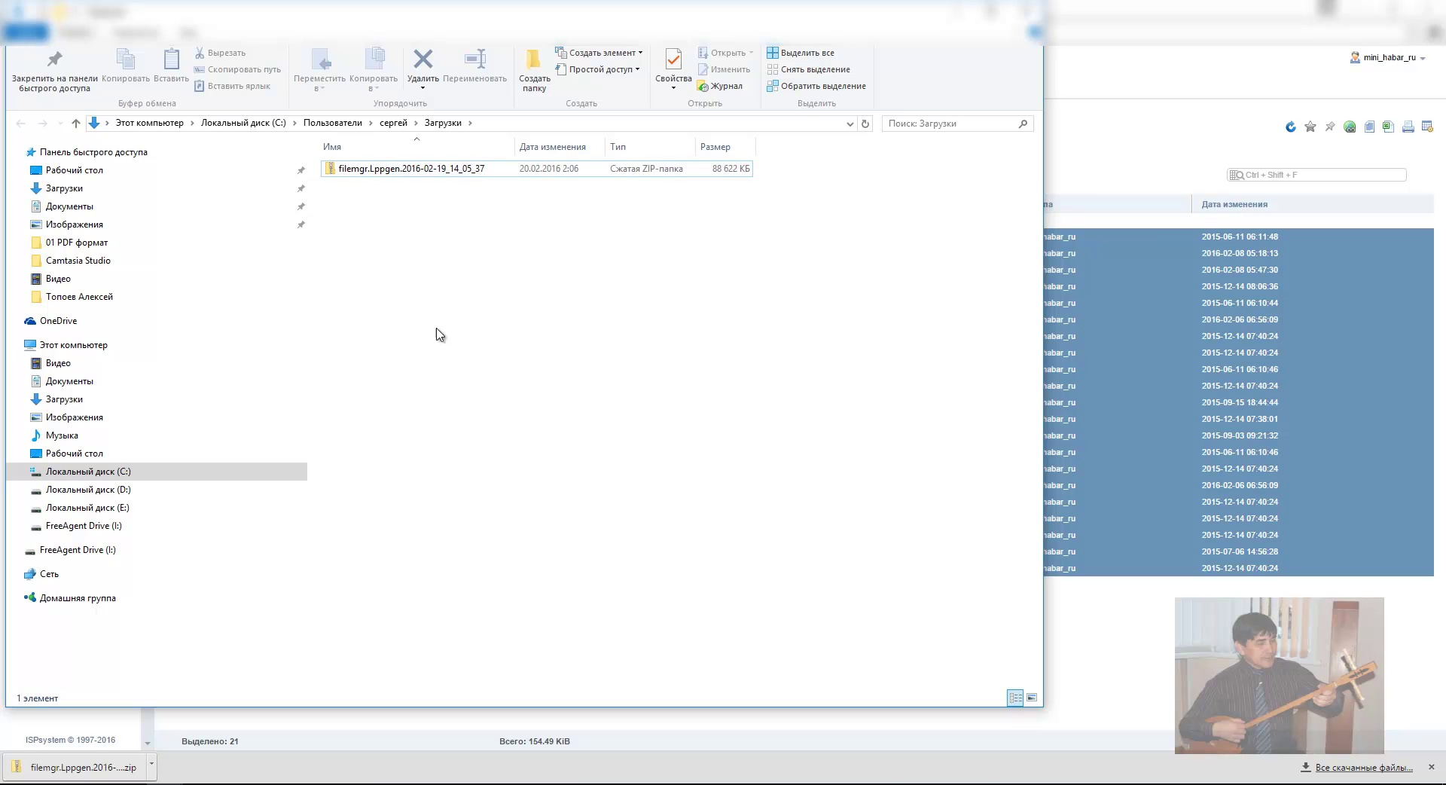
pyautogui.click(1117, 672)
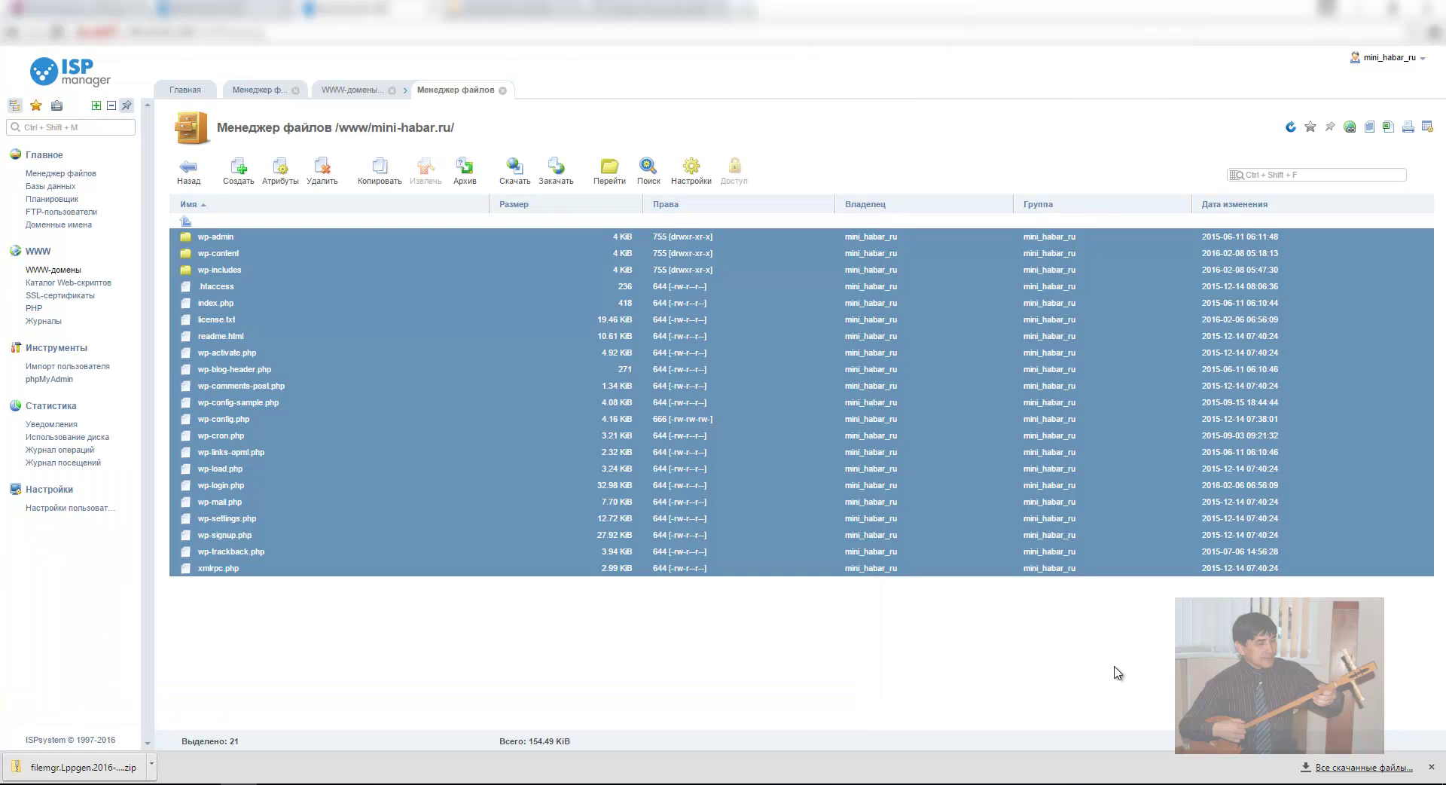
# Step: Download a dump of the minihabarru MySQL database
pyautogui.click(54, 186)
pyautogui.click(223, 221)
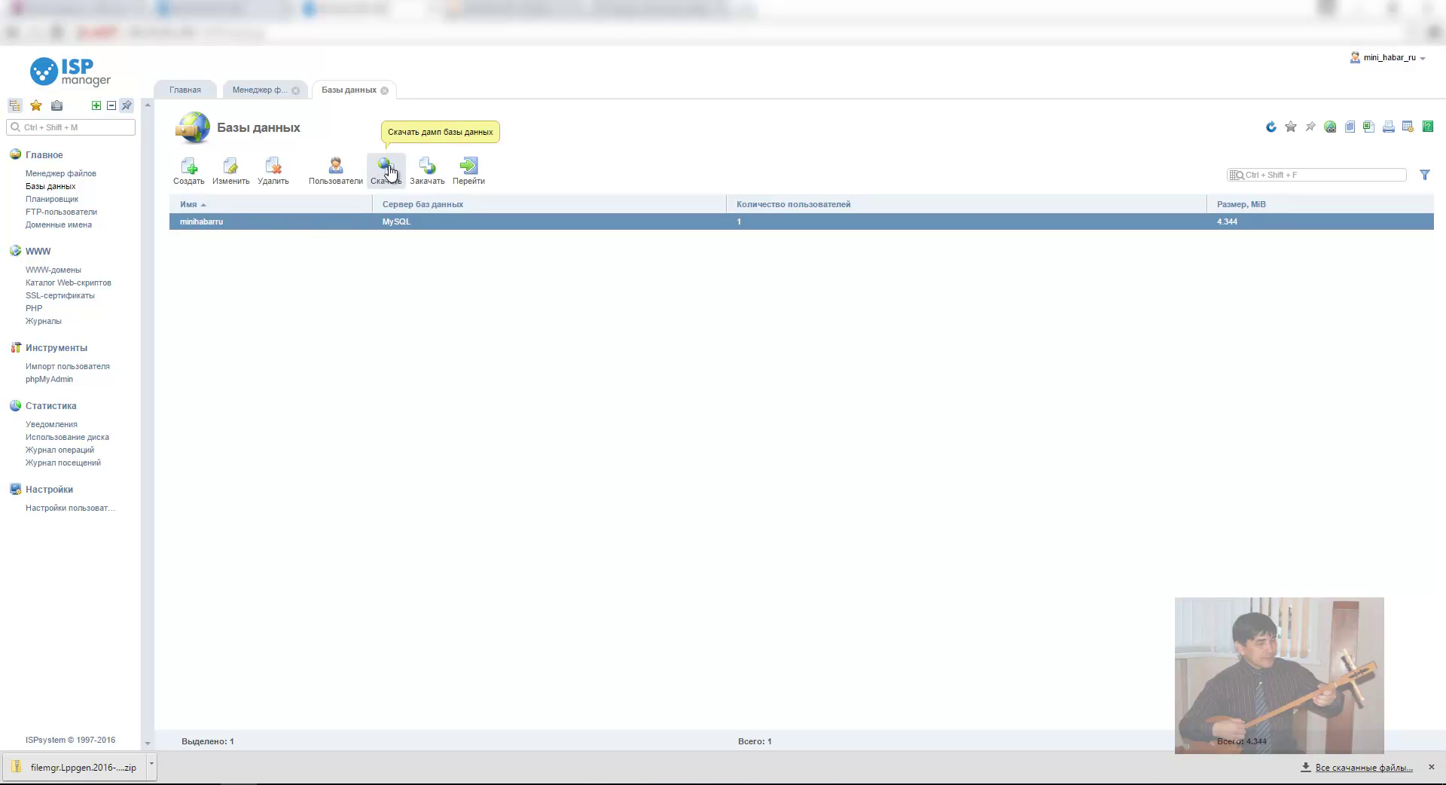
pyautogui.click(388, 171)
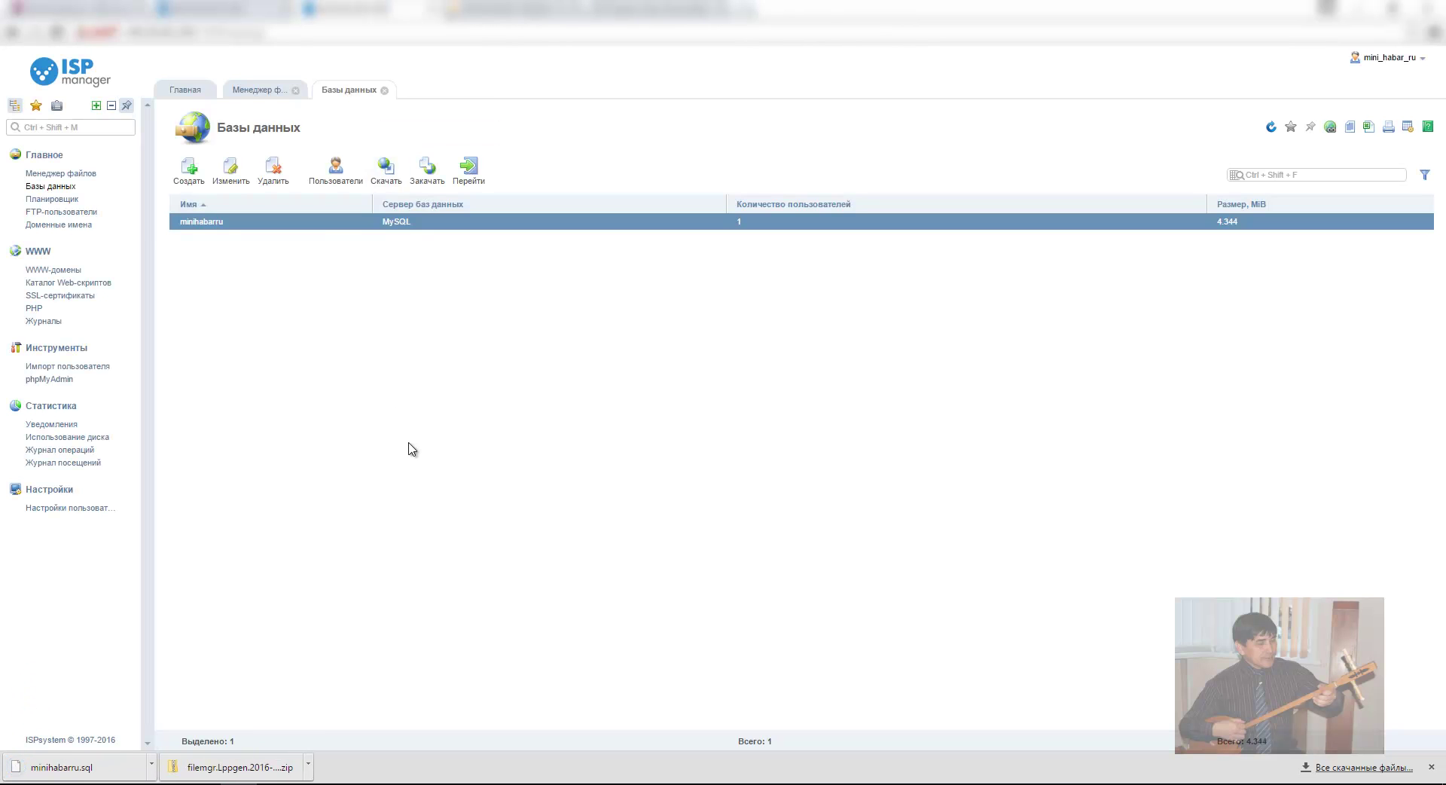
# Step: Show the downloaded minihabarru.sql in its download folder and select it together with the site's zip archive
pyautogui.click(152, 763)
pyautogui.click(208, 715)
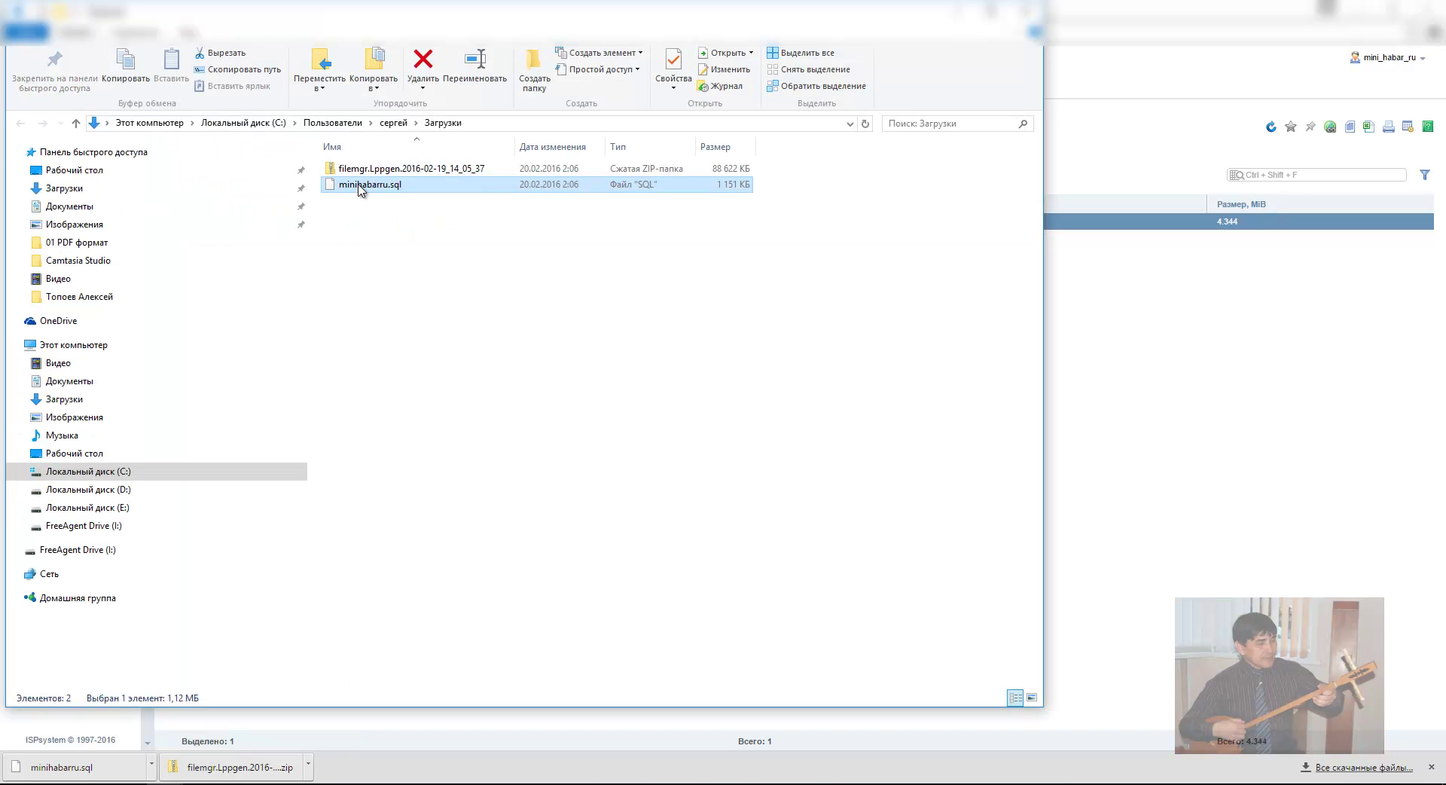
pyautogui.moveTo(451, 257); pyautogui.dragTo(393, 161)
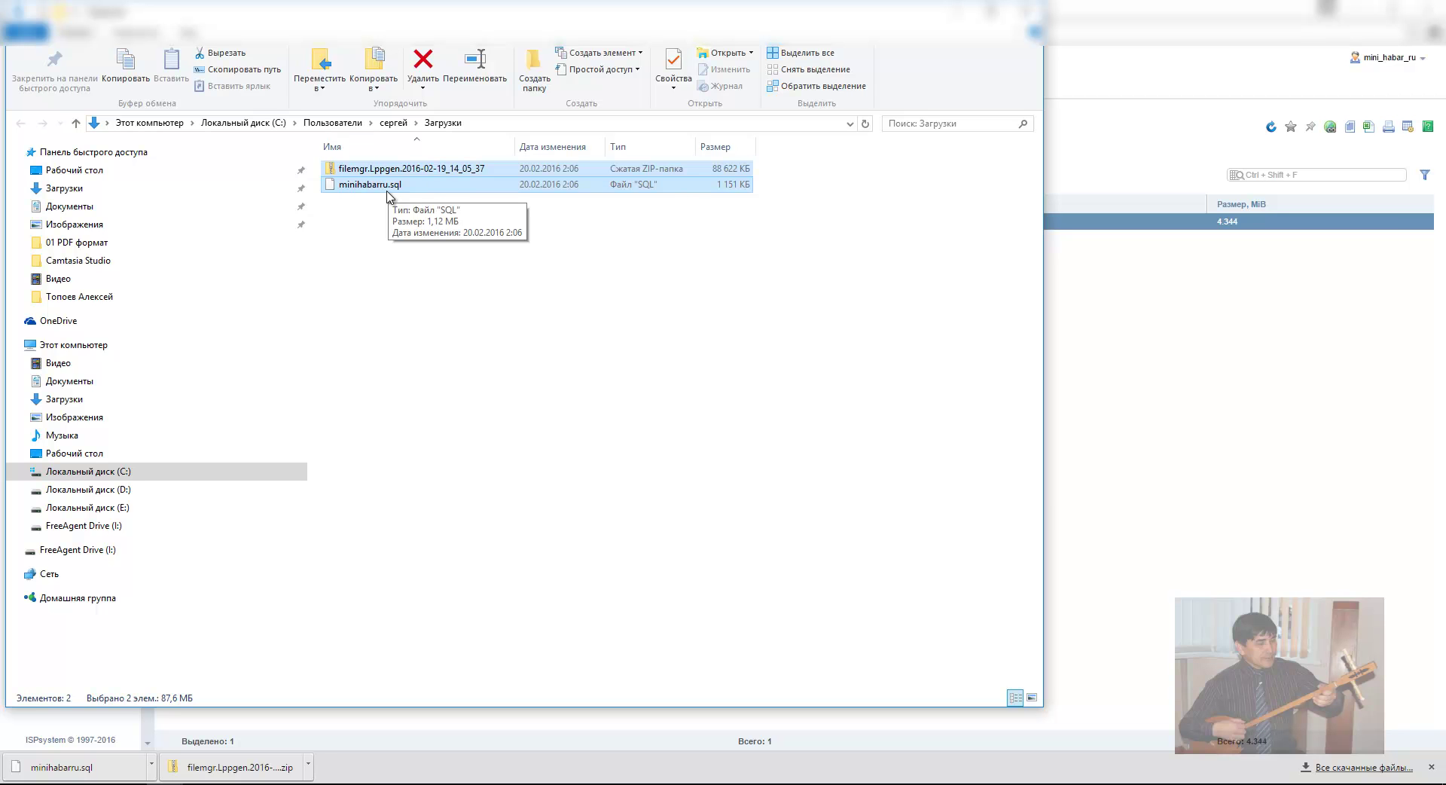
# Step: Return to the site in the browser and look over the whole ӰГРЕДІГ category page, from header to footer
pyautogui.click(1114, 411)
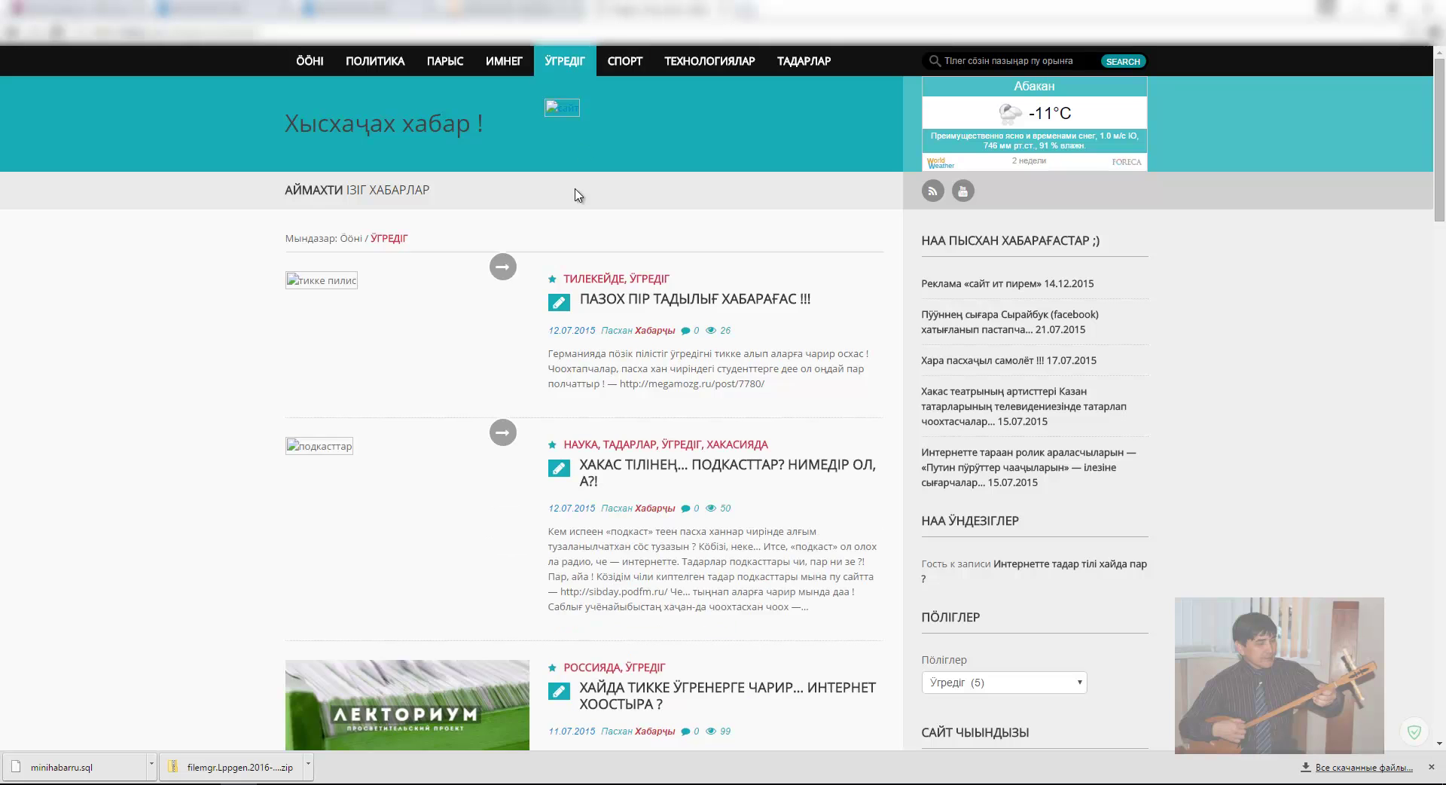
pyautogui.scroll(-6, 572, 202)
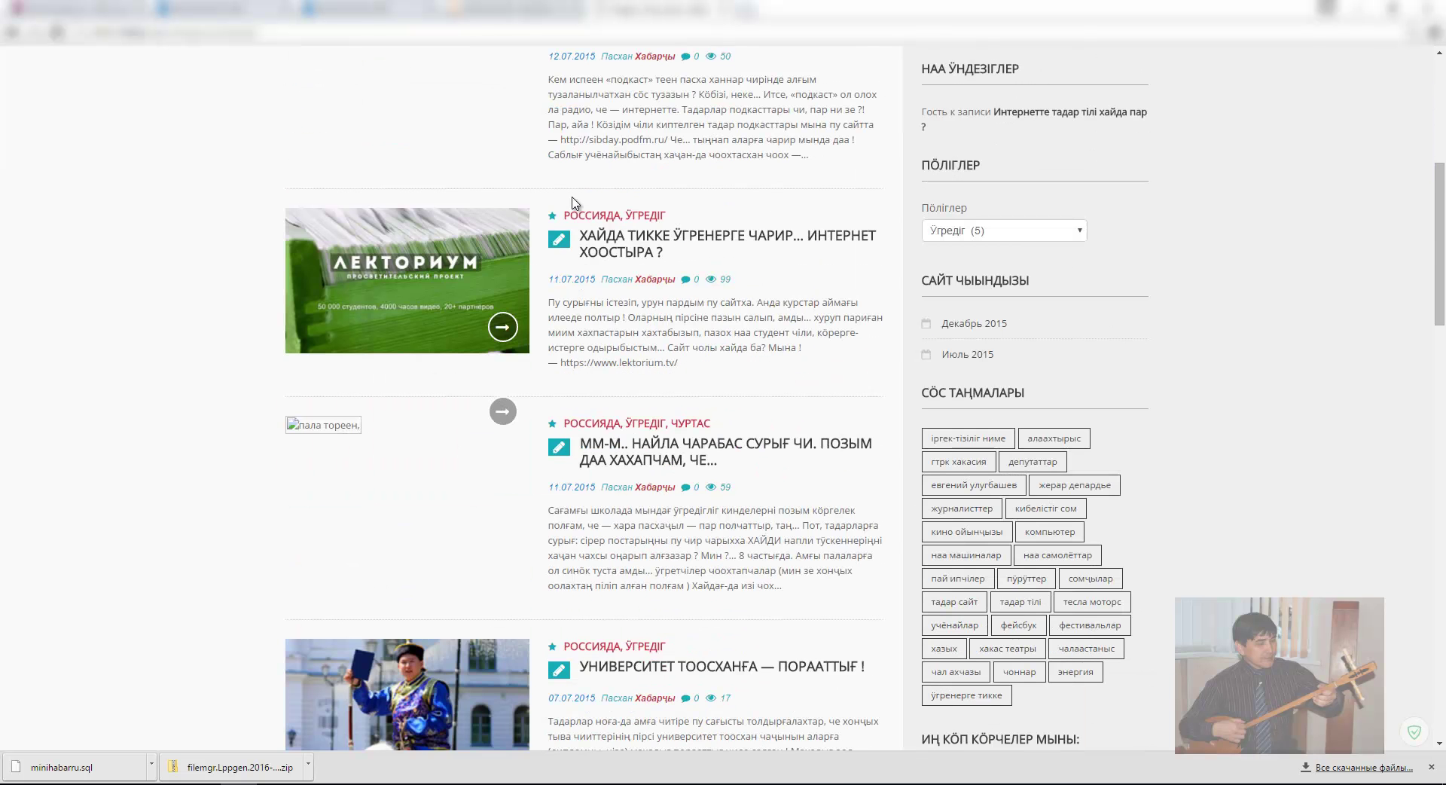
pyautogui.scroll(-5, 570, 202)
pyautogui.scroll(-8, 570, 211)
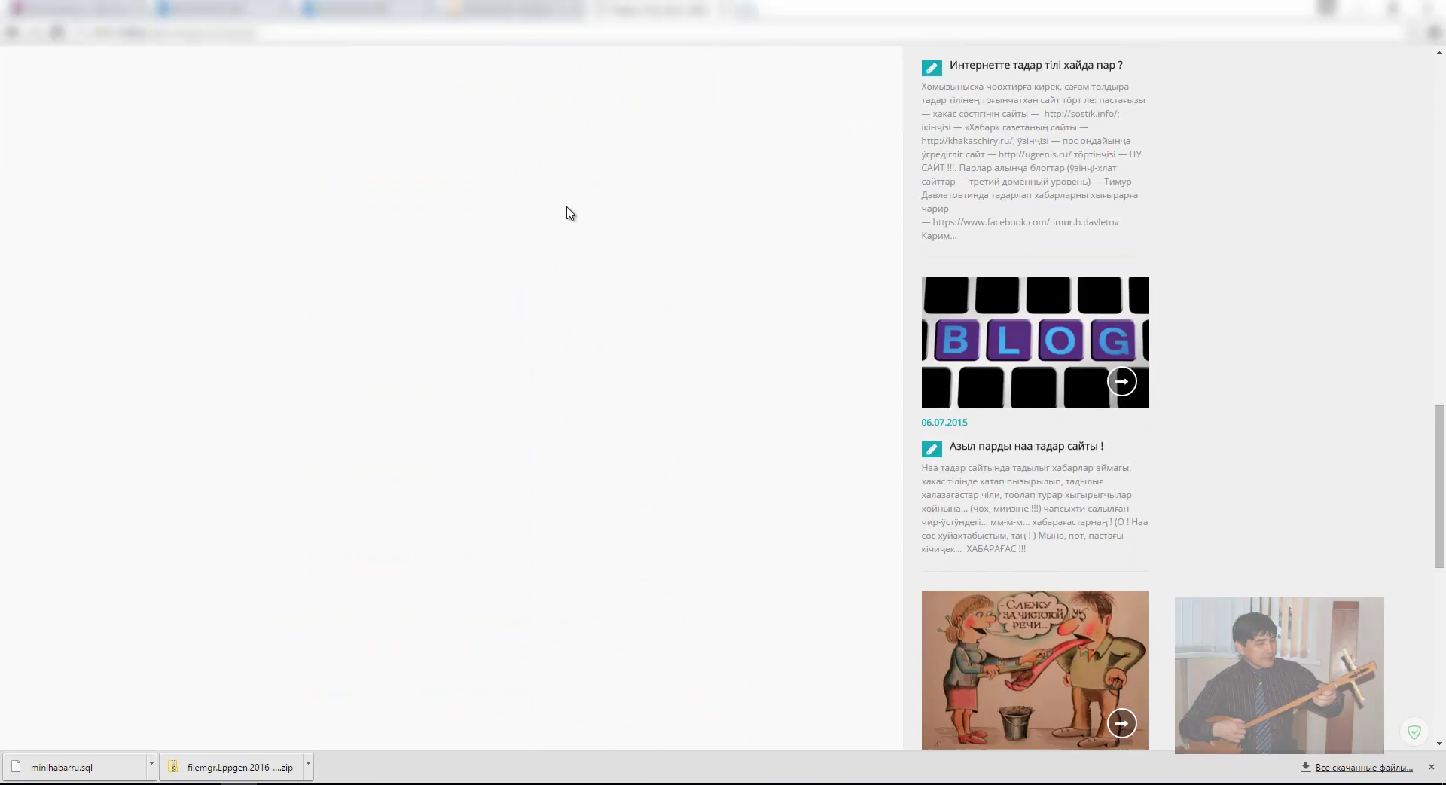
pyautogui.scroll(-9, 569, 214)
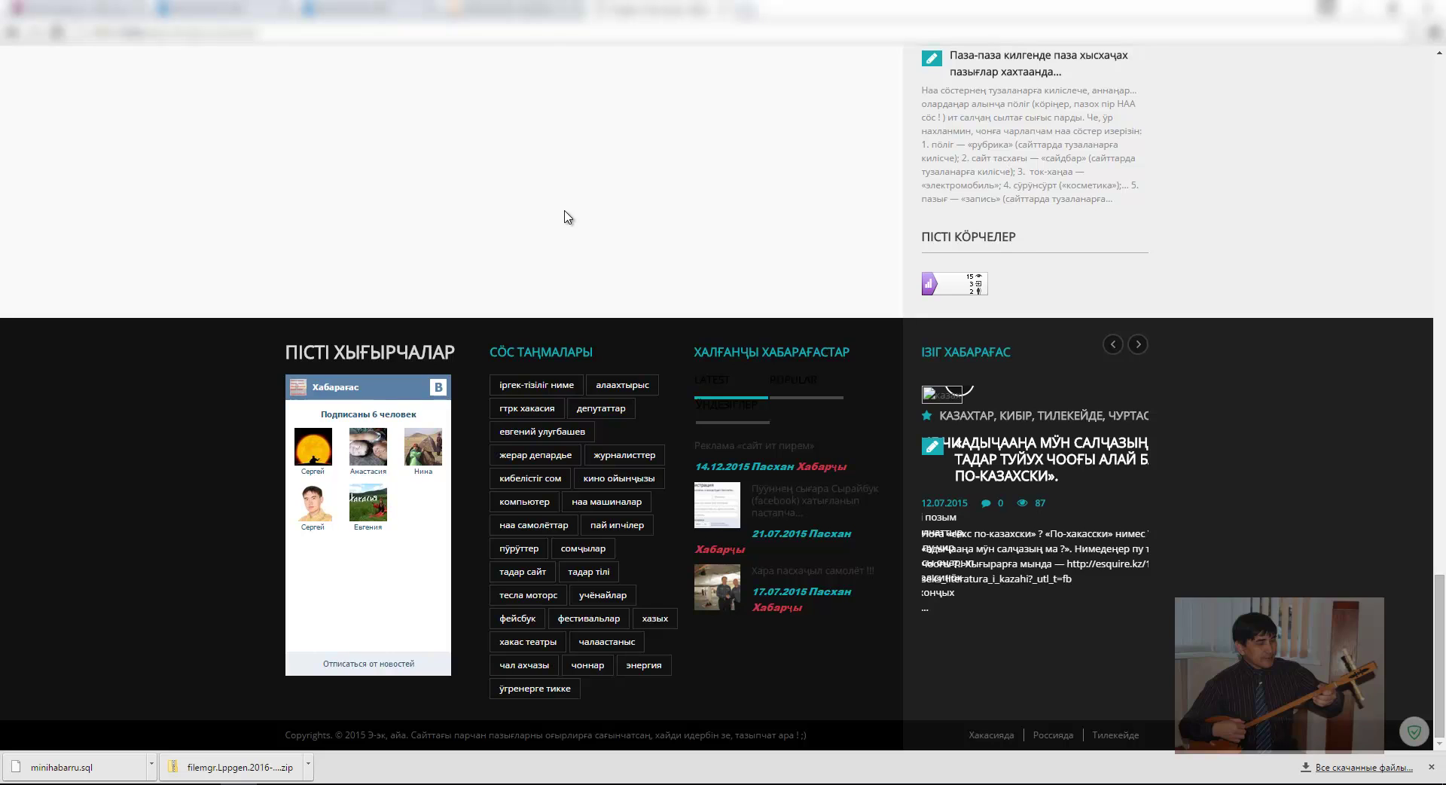
pyautogui.scroll(10, 568, 215)
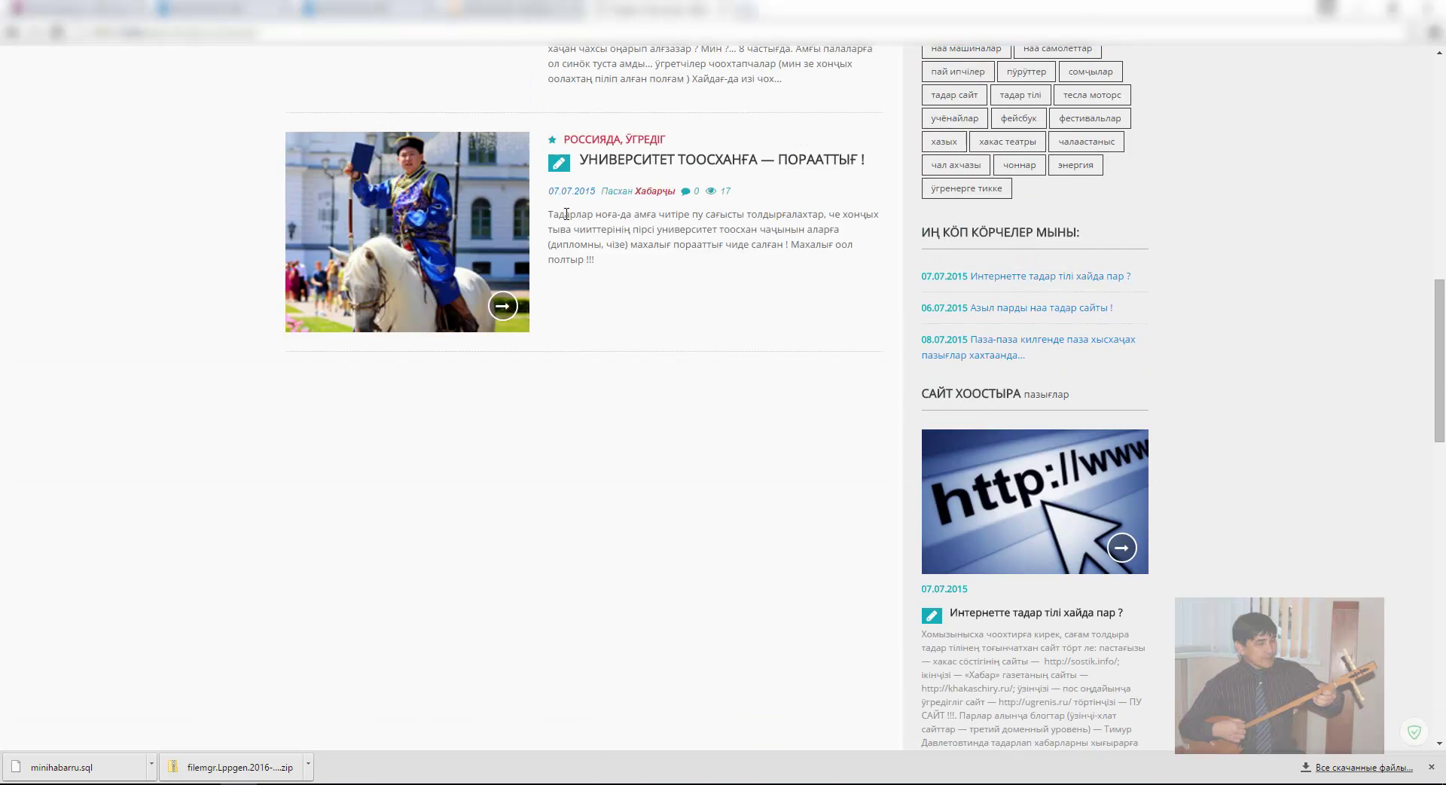
pyautogui.scroll(8, 567, 217)
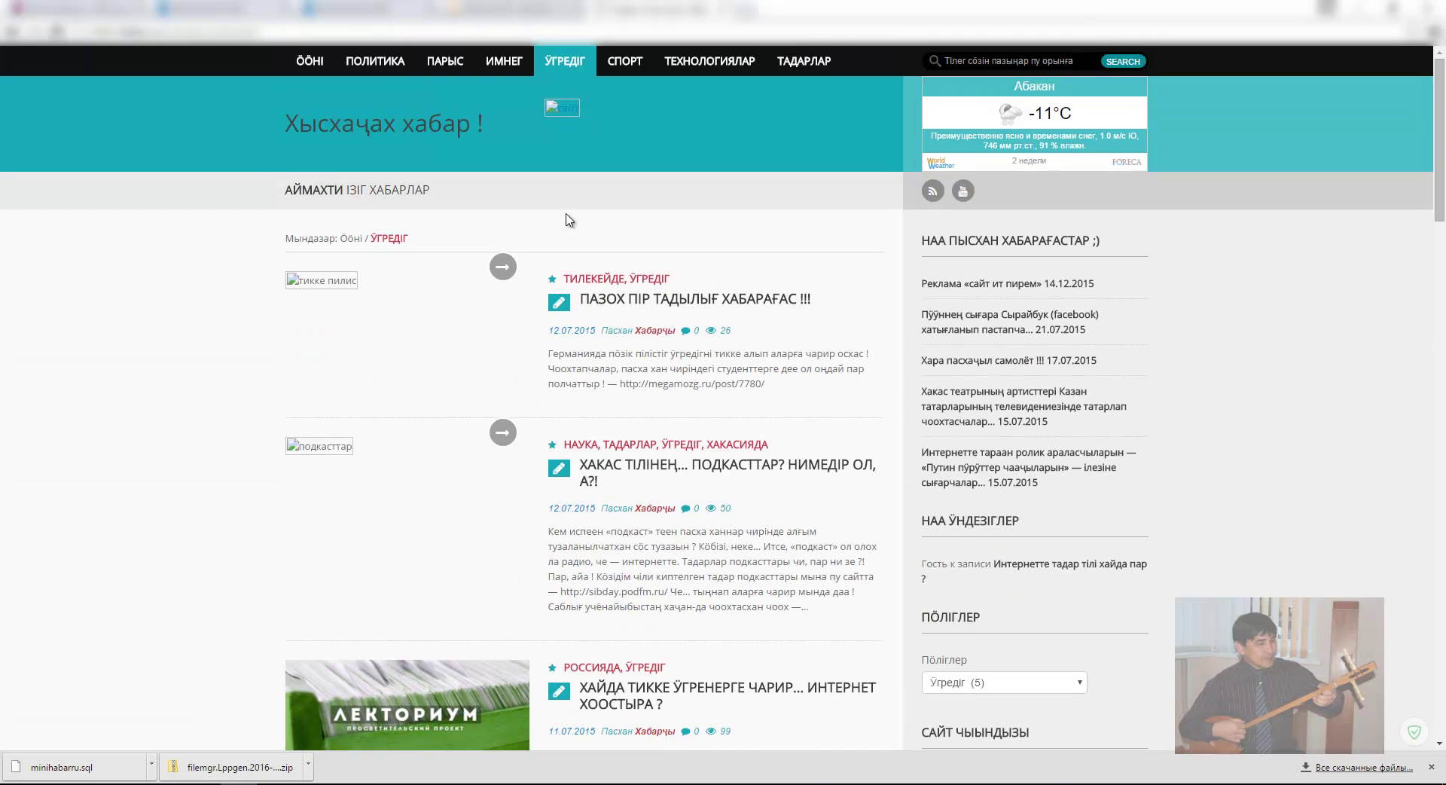